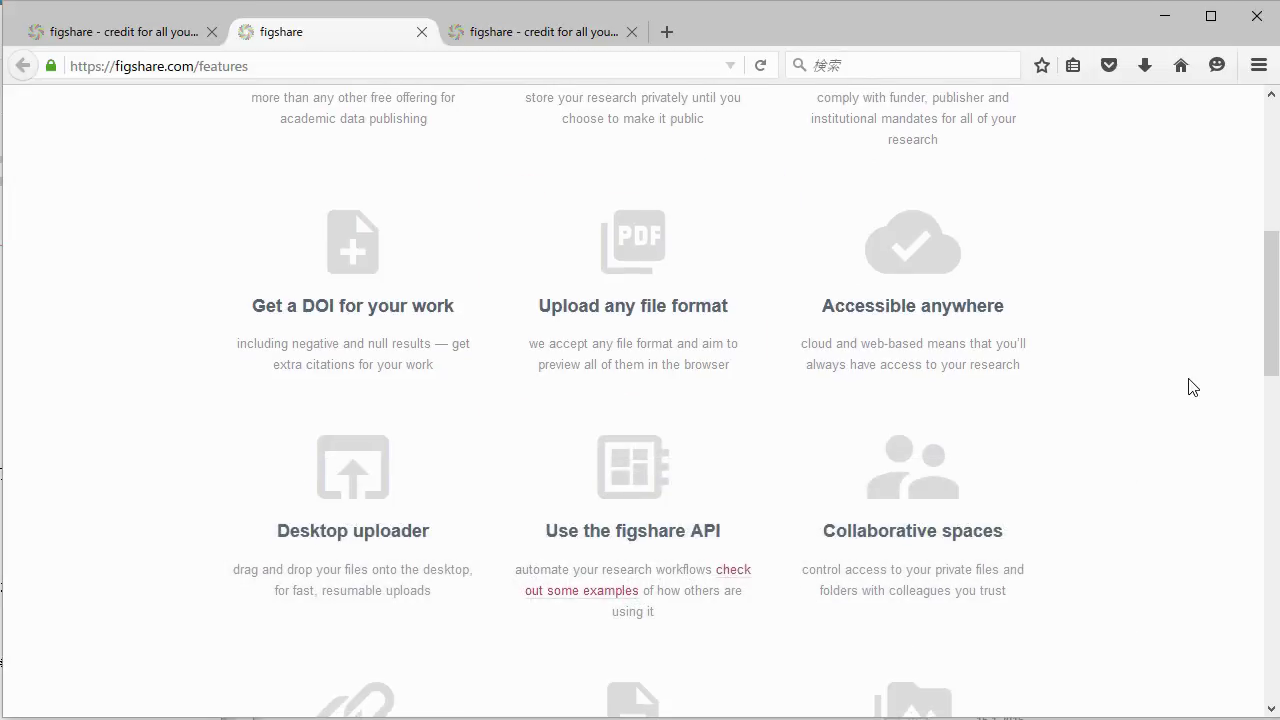
Scroll the Features page past DOIs, any-format uploads, the desktop uploader, the API and collaborative spaces.
scroll(1193, 387, "down", 5)
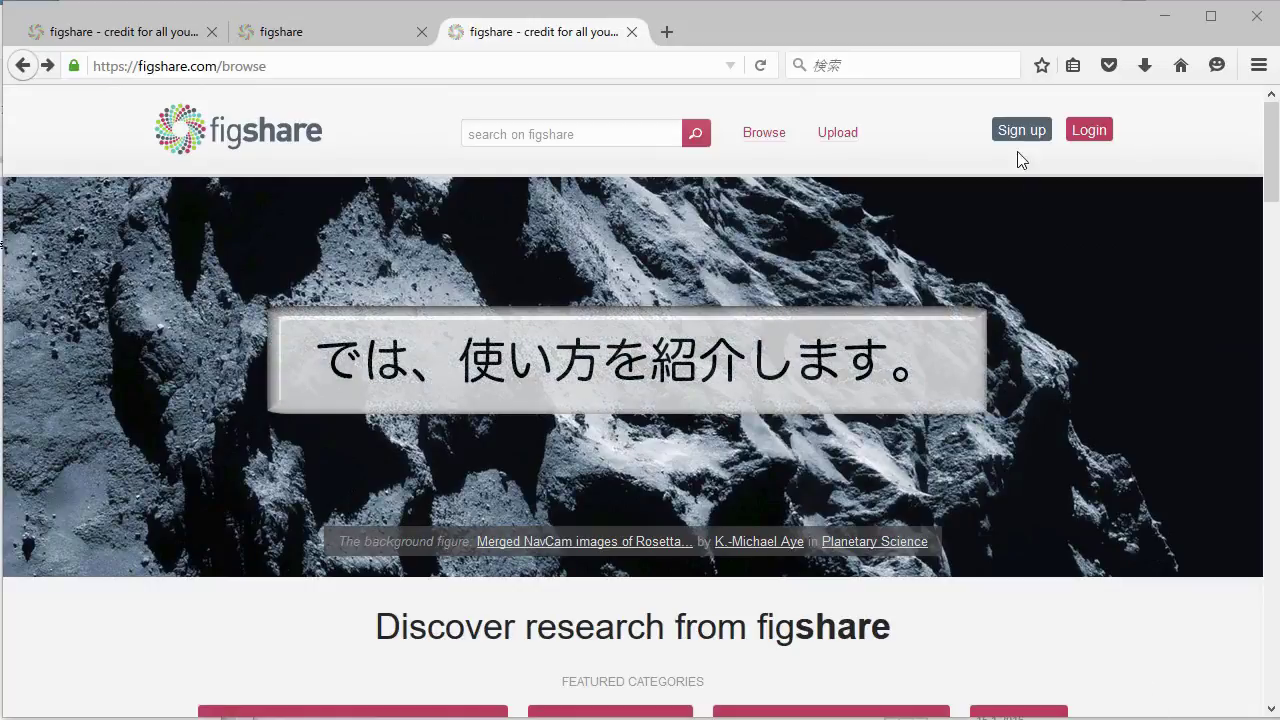
Open the sign-up form and enter the new user's first and last name.
left_click(1016, 139)
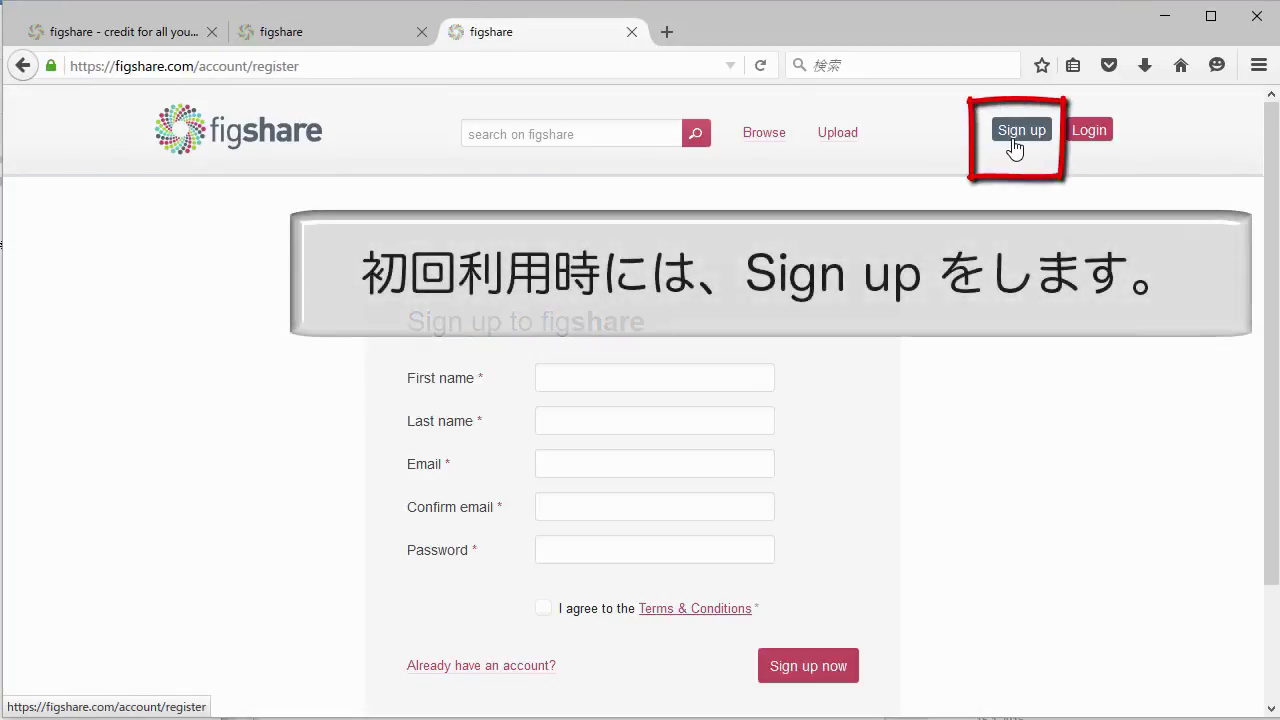
left_click(749, 388)
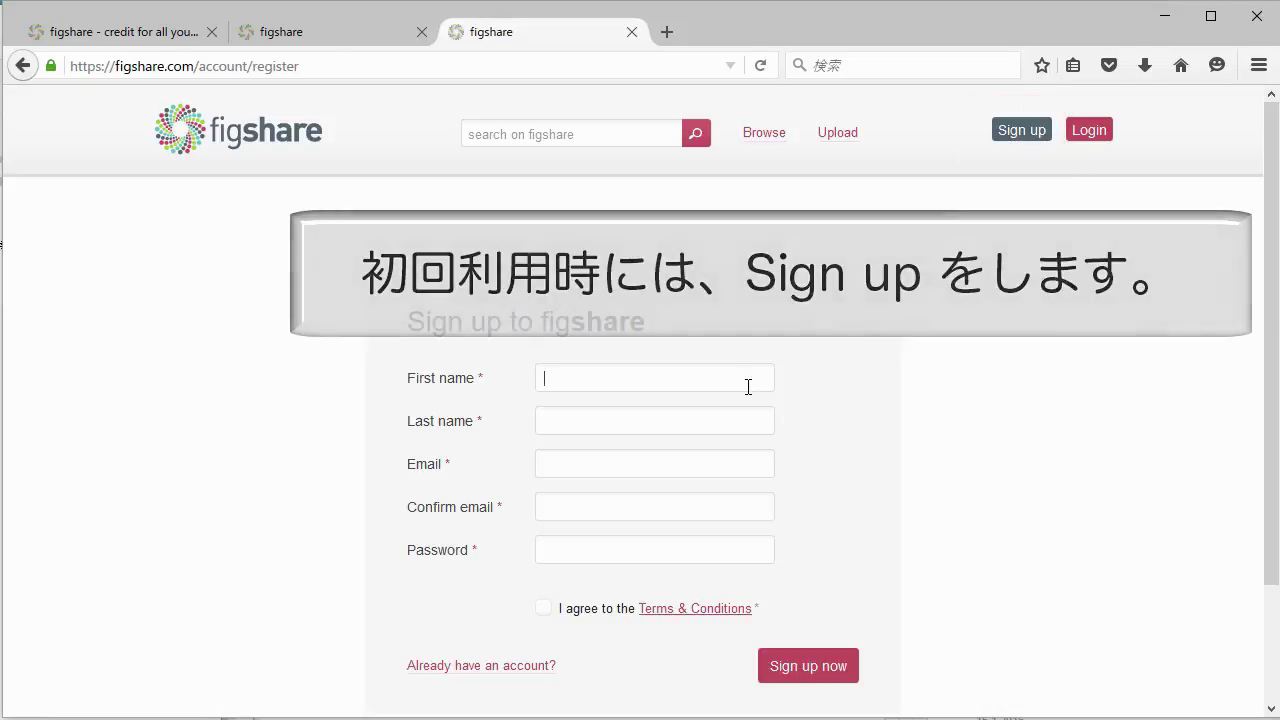
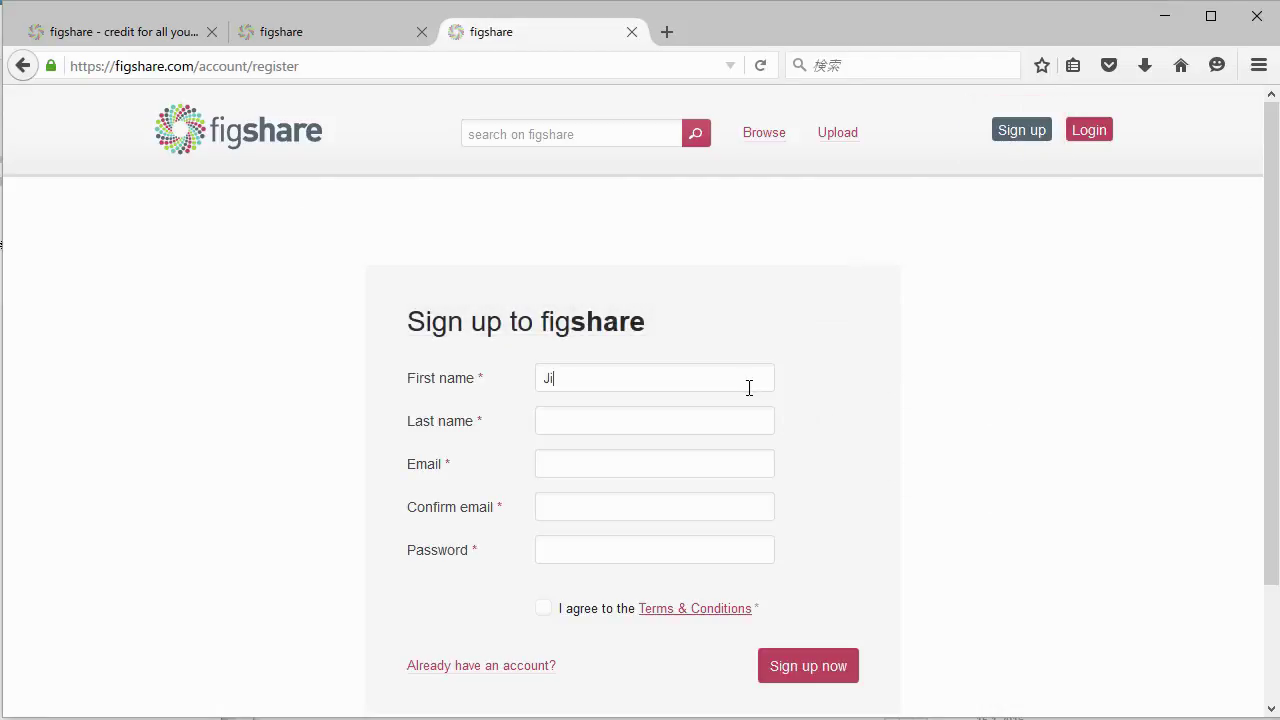
key("Tab")
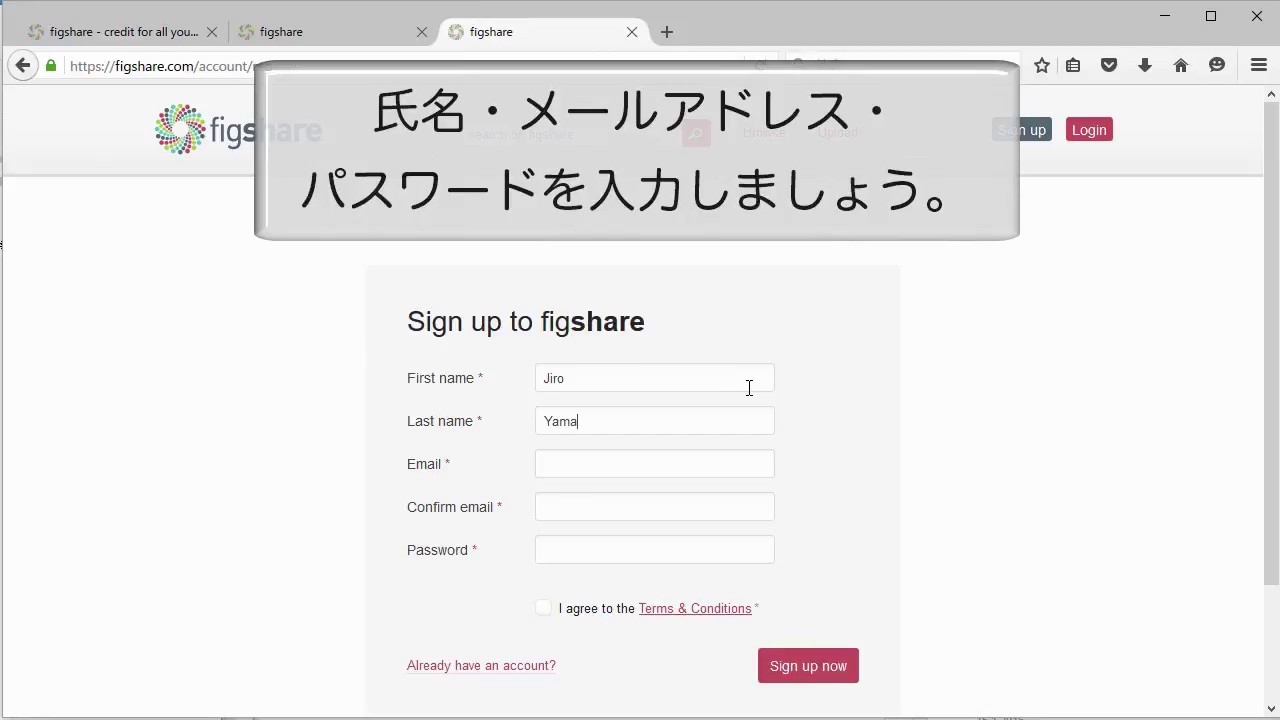
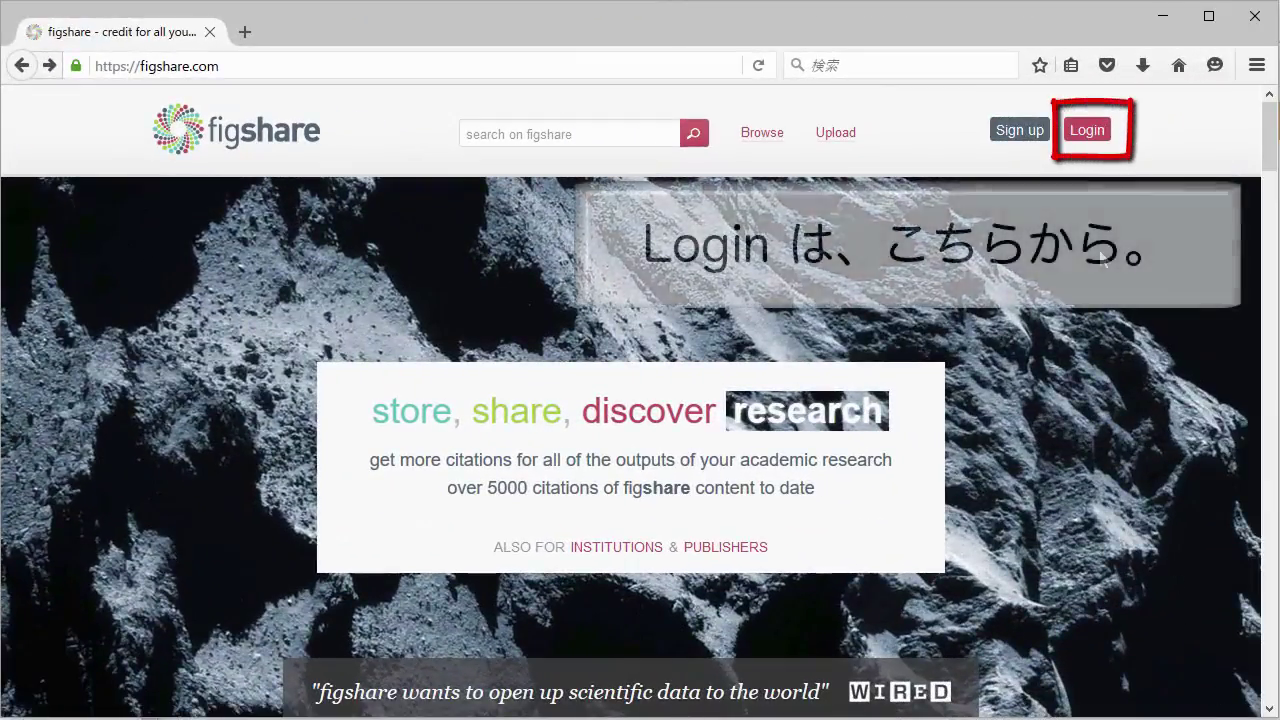
Log in with a personal account to reach the My data page.
left_click(1088, 138)
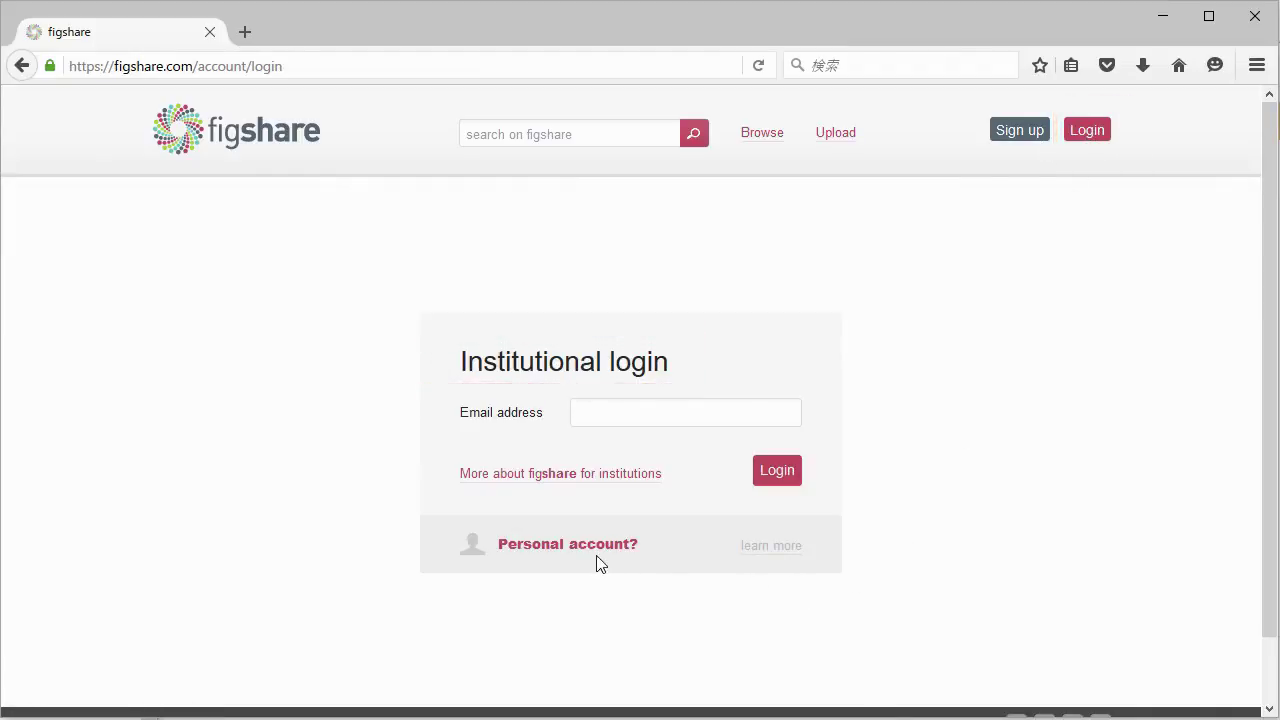
left_click(597, 552)
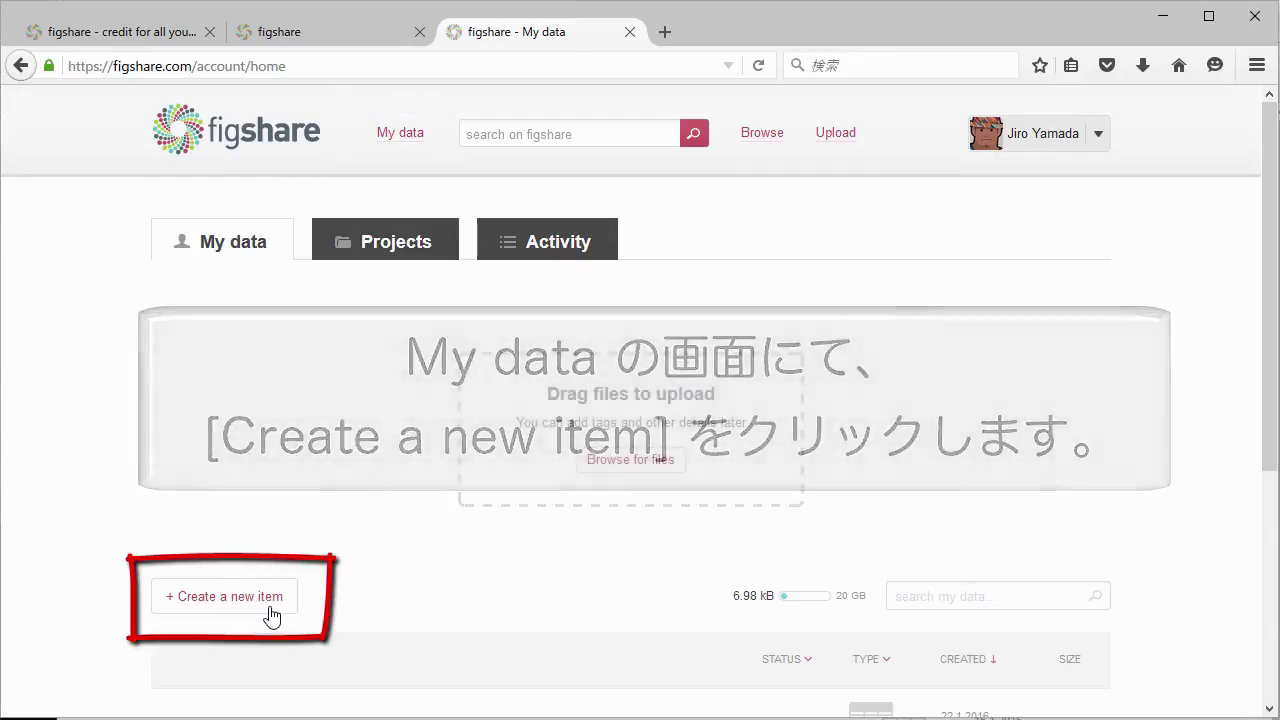
Create a new draft item and upload L.mas from the Desktop into it.
left_click(271, 615)
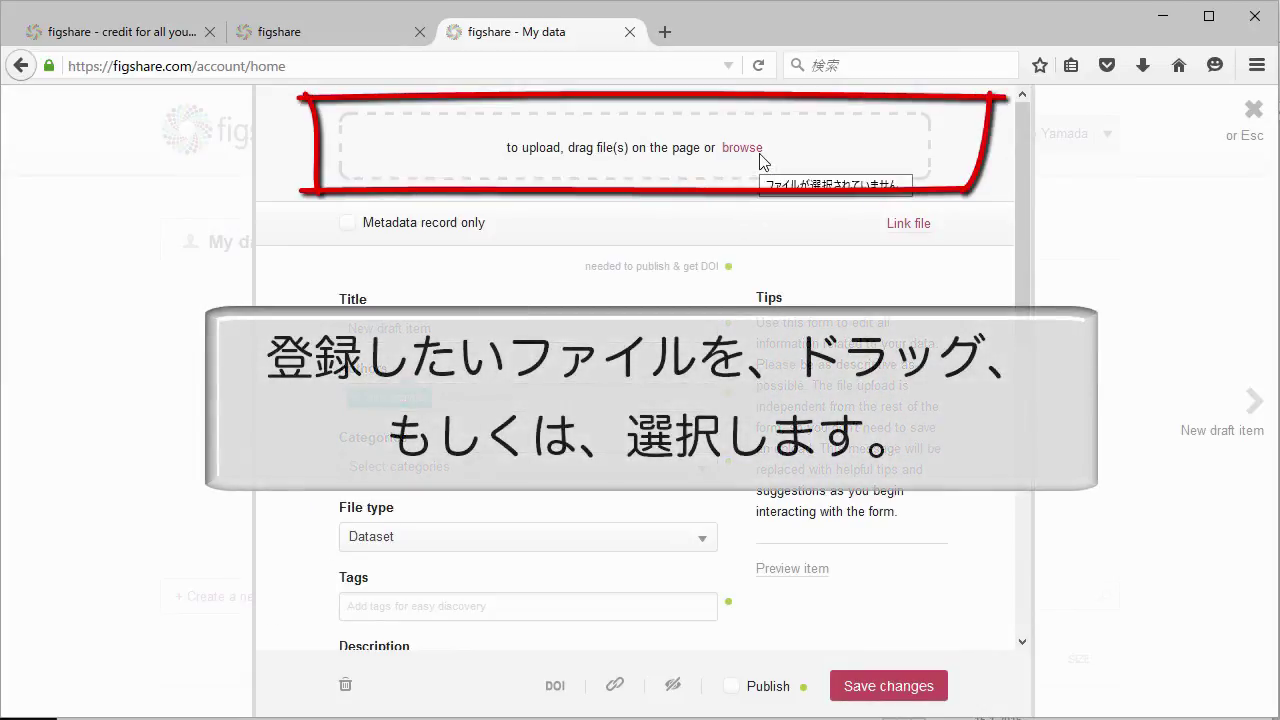
left_click(761, 157)
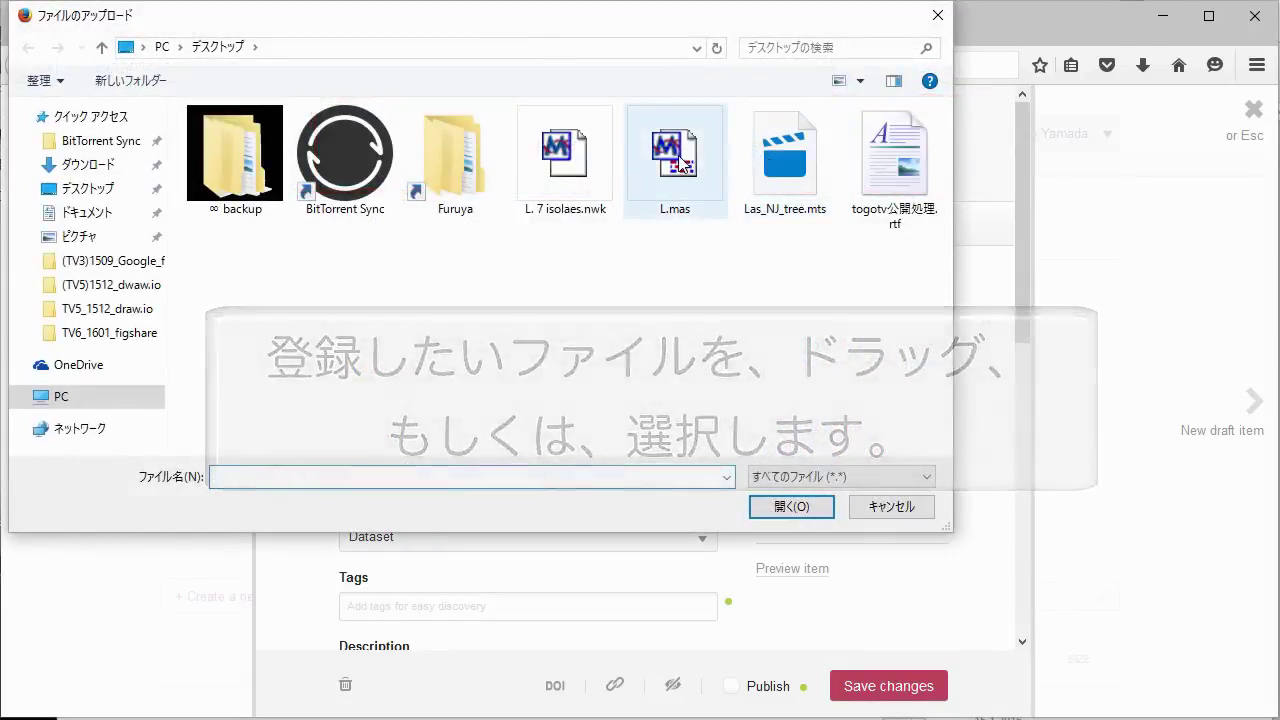
left_click(679, 158)
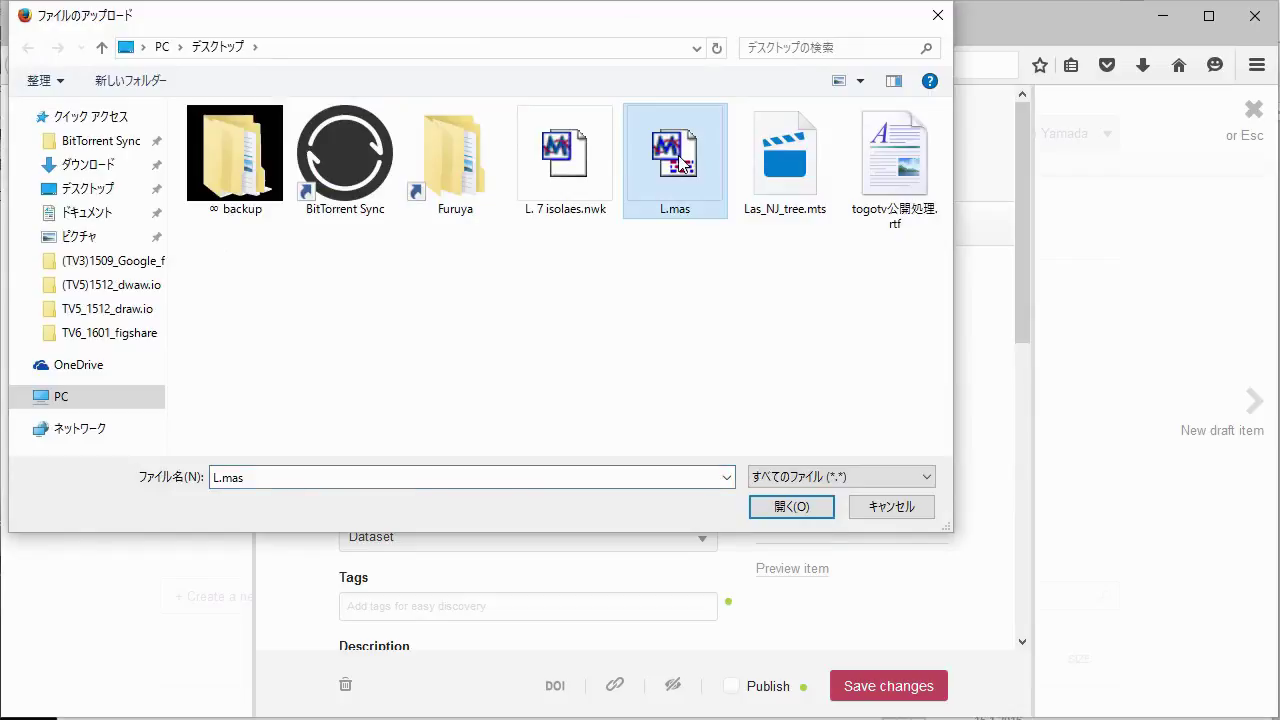
left_click(790, 507)
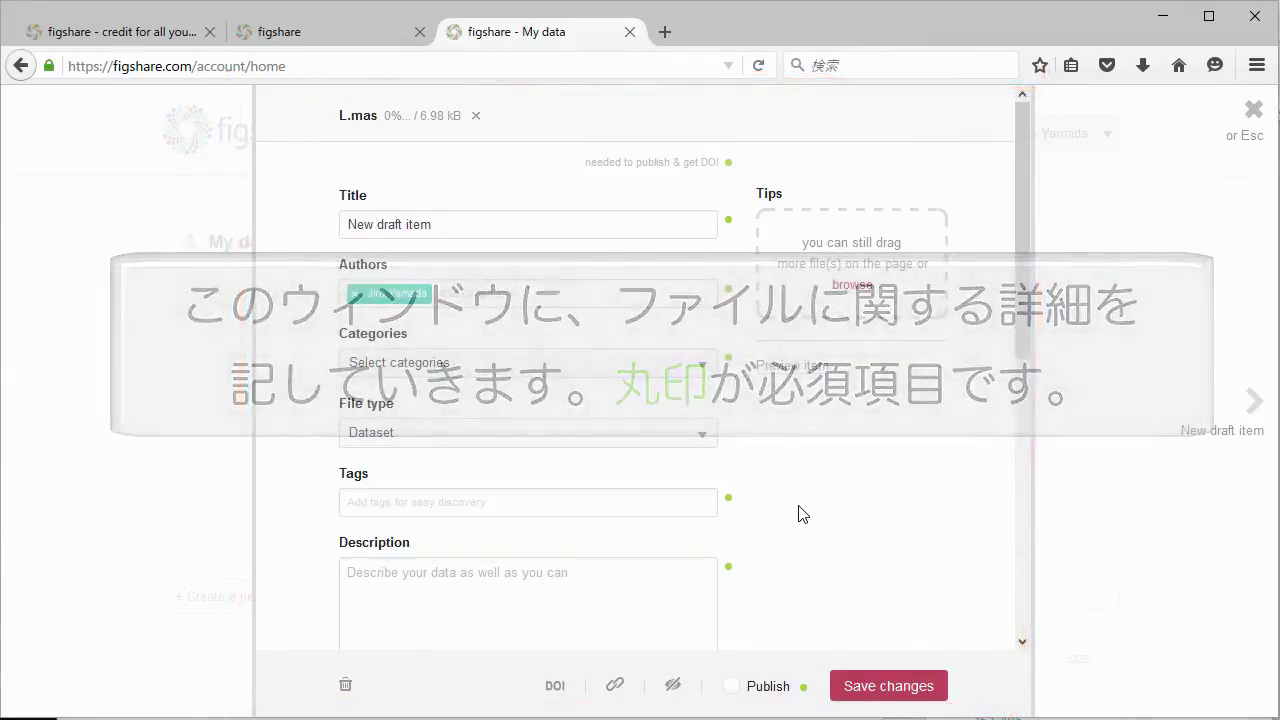
Replace the placeholder title with 'Multiple alignment for Las 29 isolates'.
triple_click(507, 228)
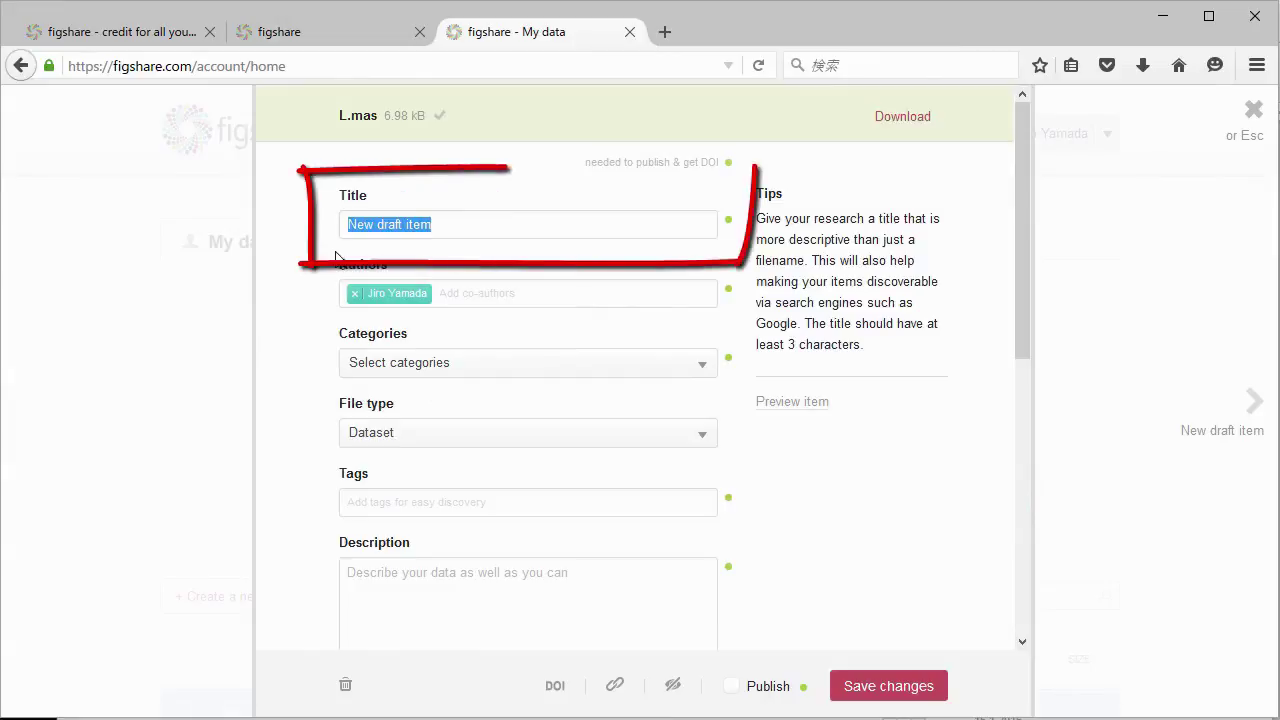
type("Multiple aligh")
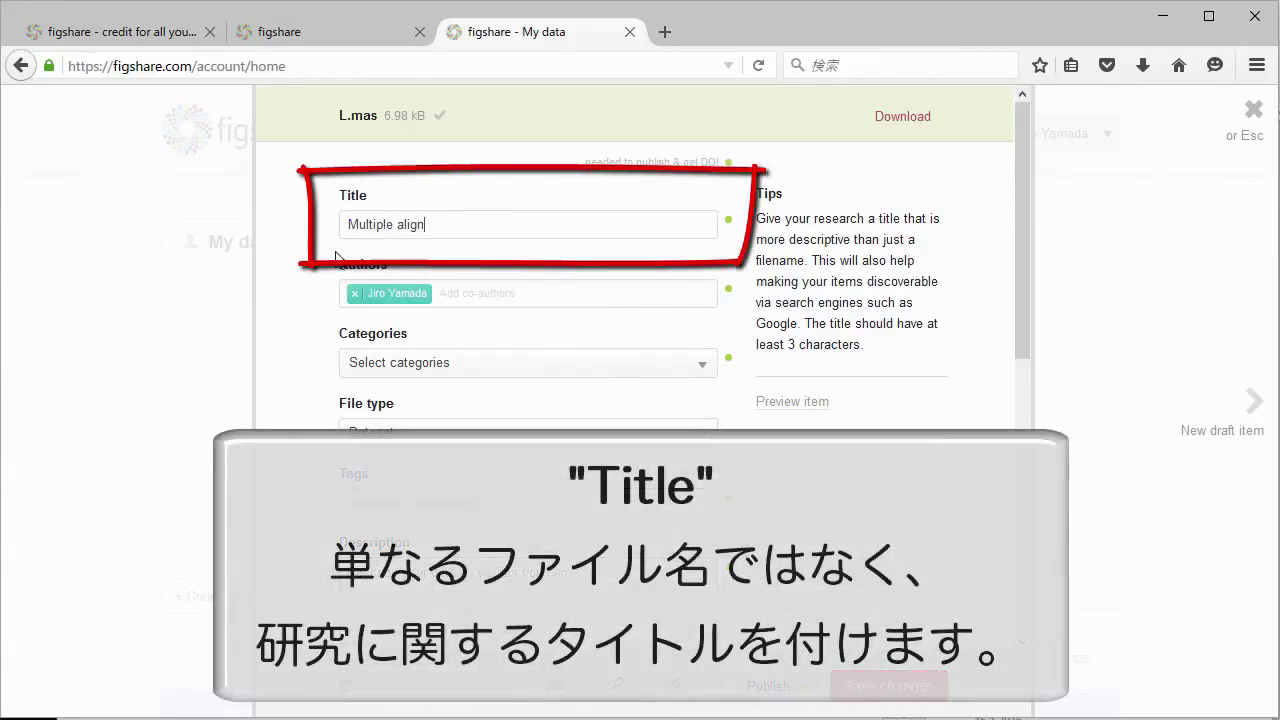
type("ment for Las ")
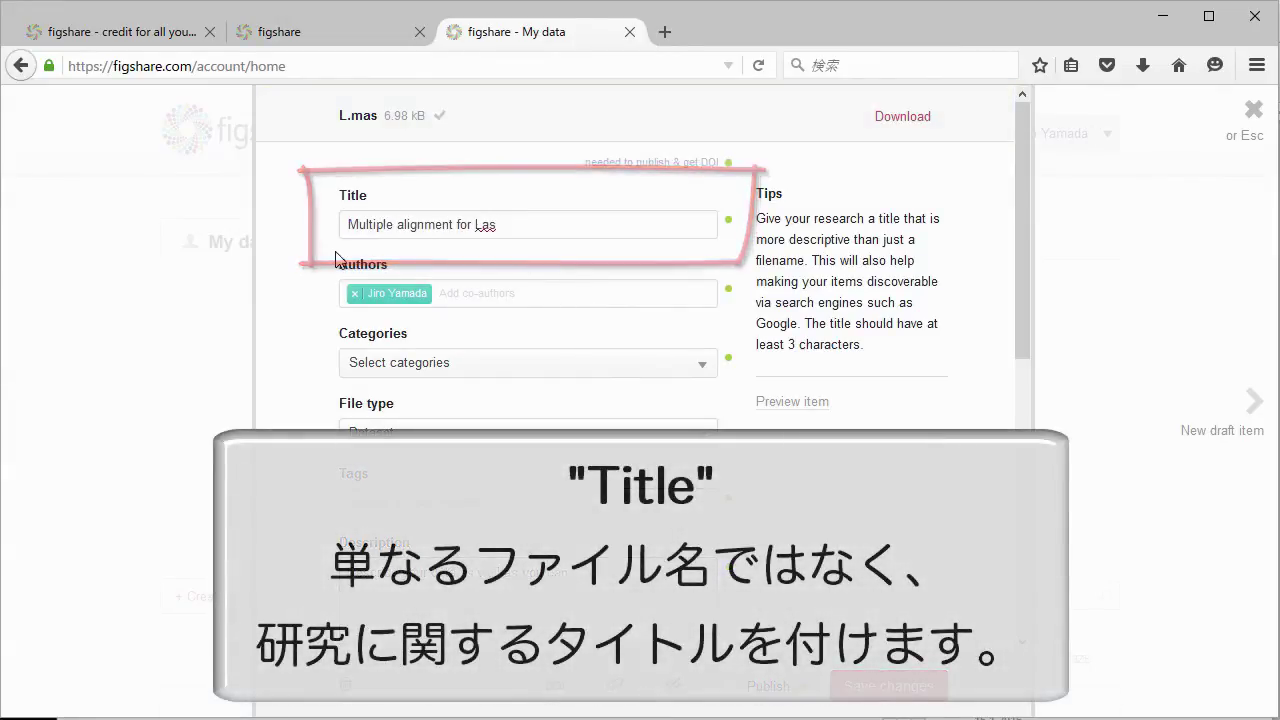
type("29 isolates")
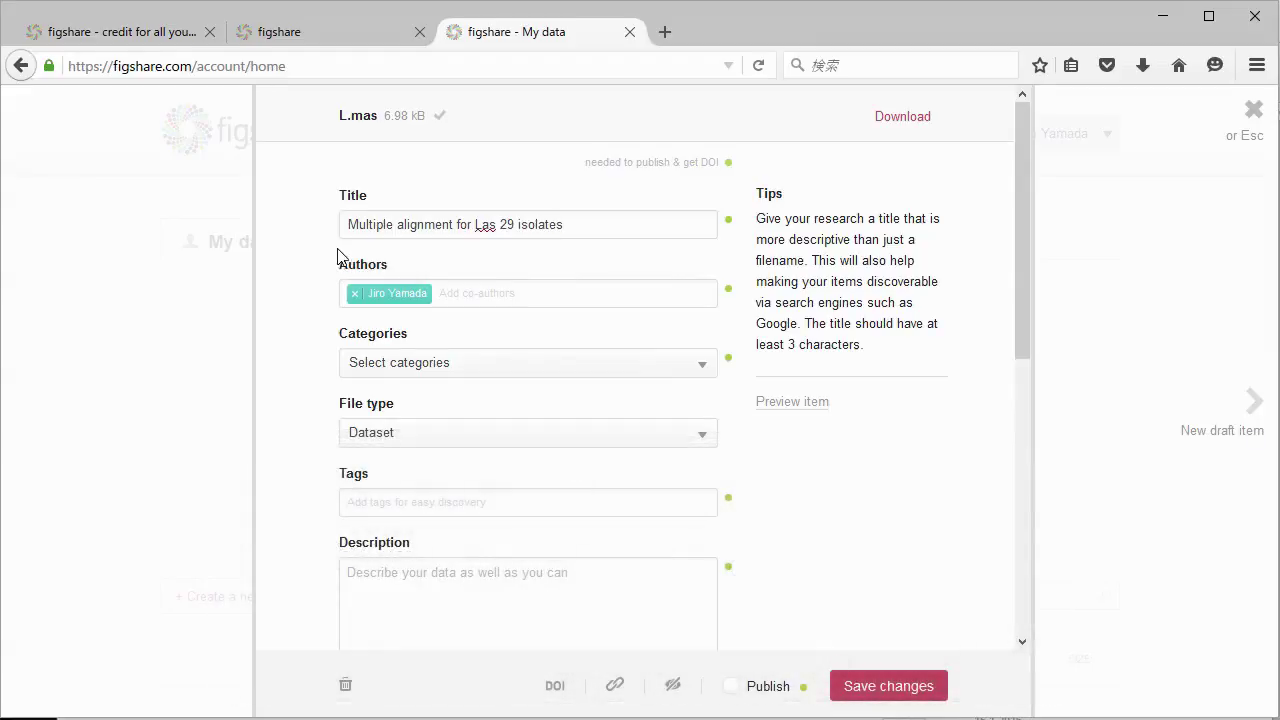
left_click(814, 486)
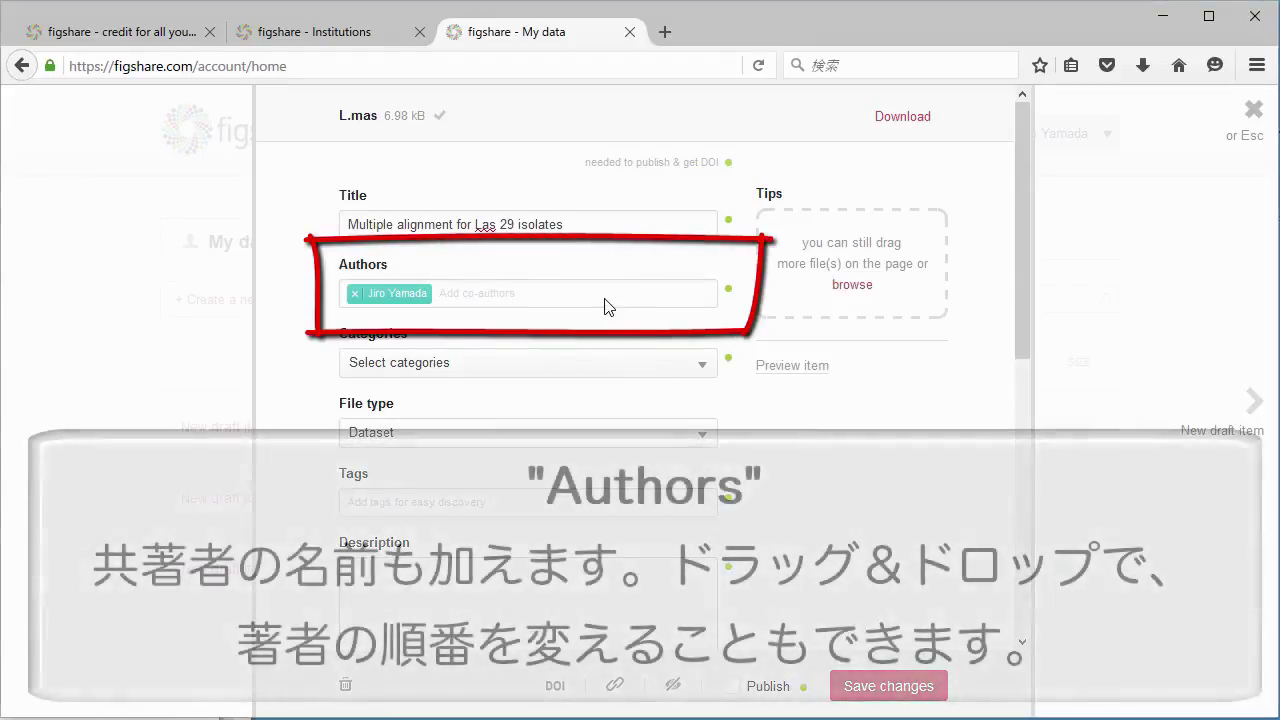
Add a co-author to the Authors list by picking the name from the suggestions.
left_click(605, 307)
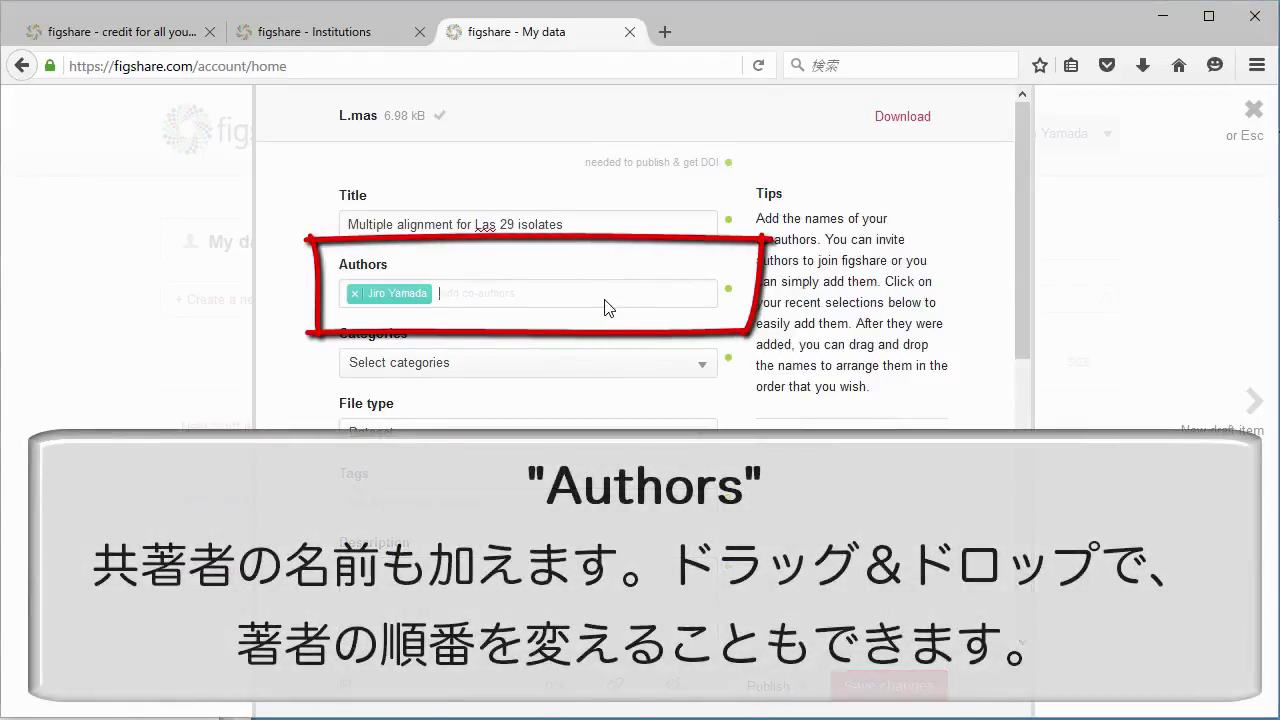
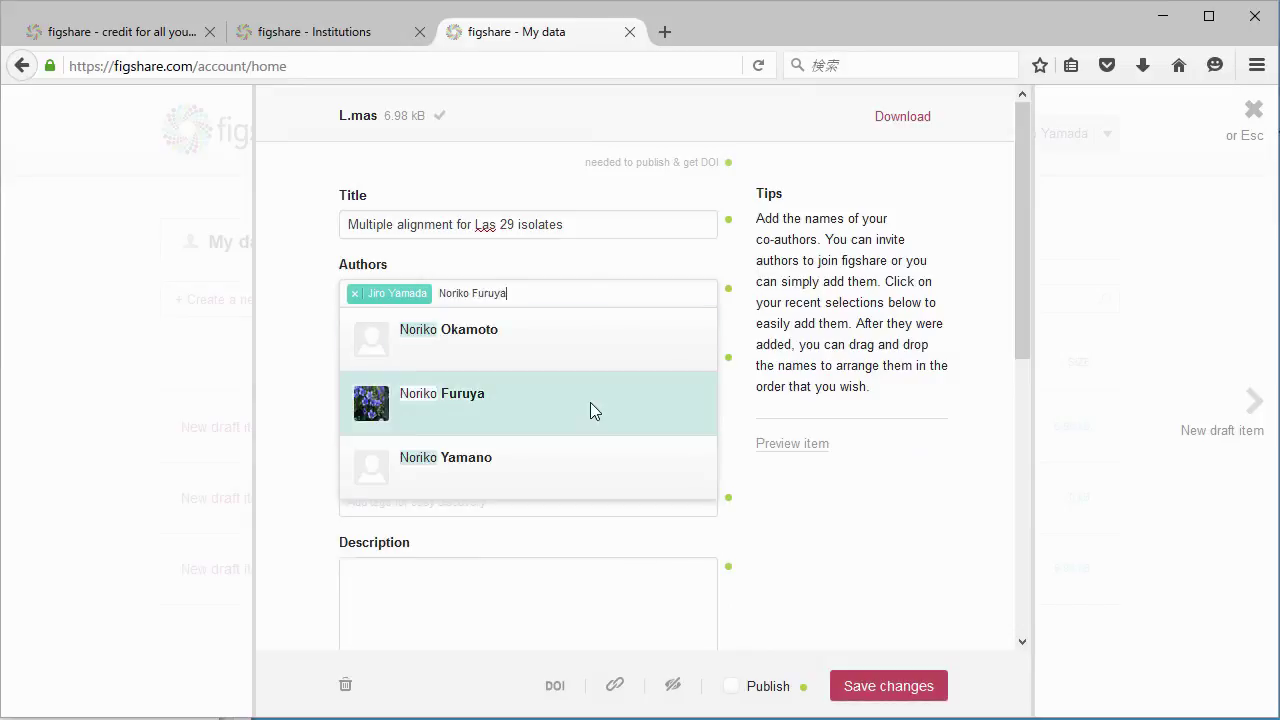
left_click(590, 405)
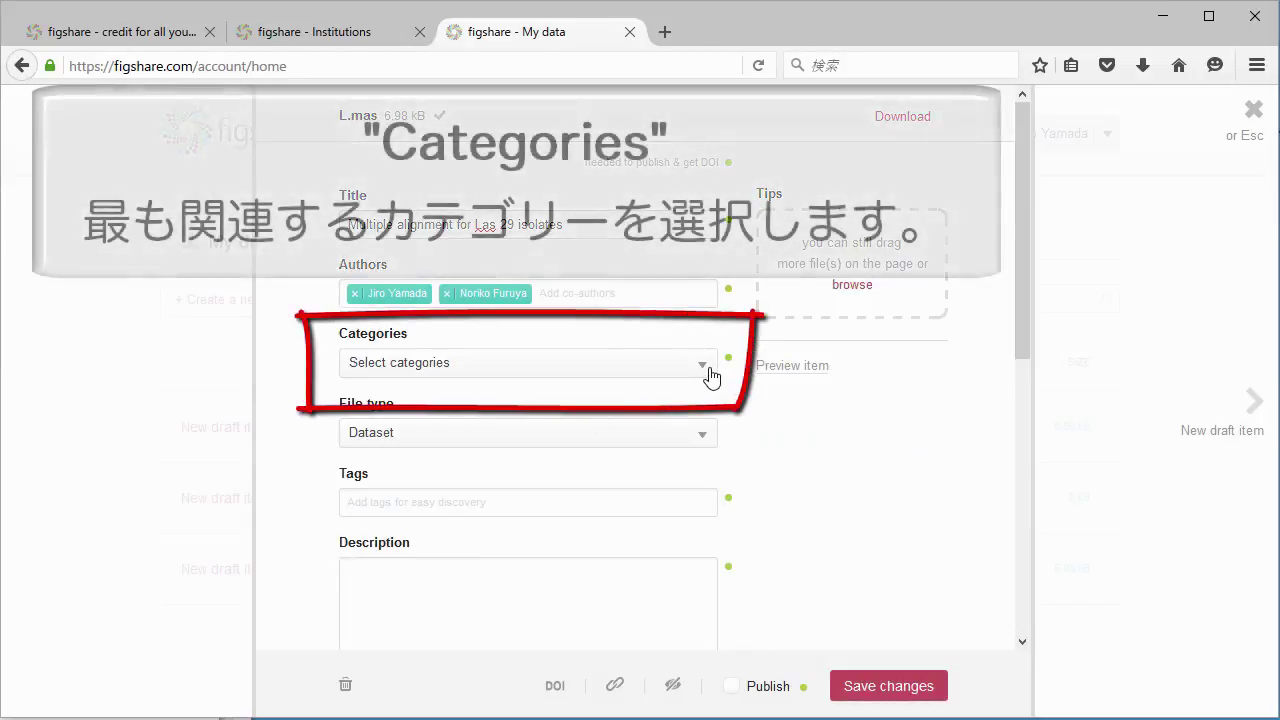
Search 'Plant' to set the category to Plant Pathology, then list the file types.
left_click(708, 368)
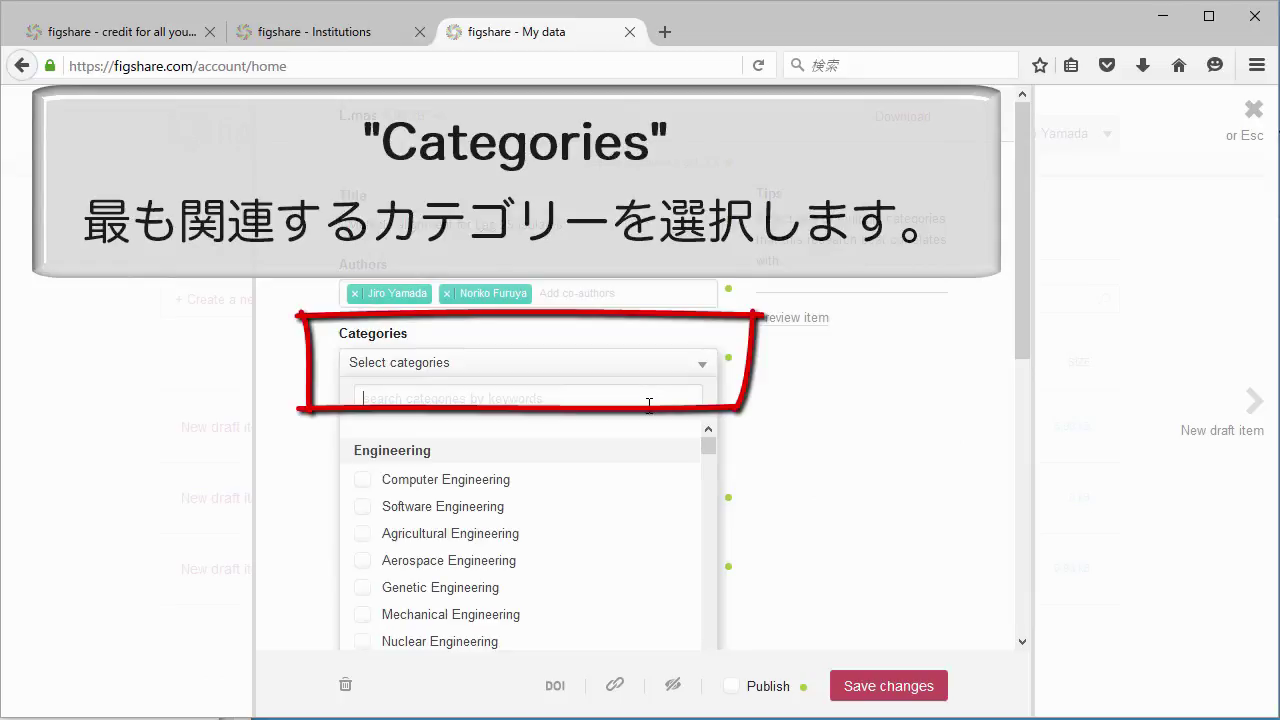
type("Plant")
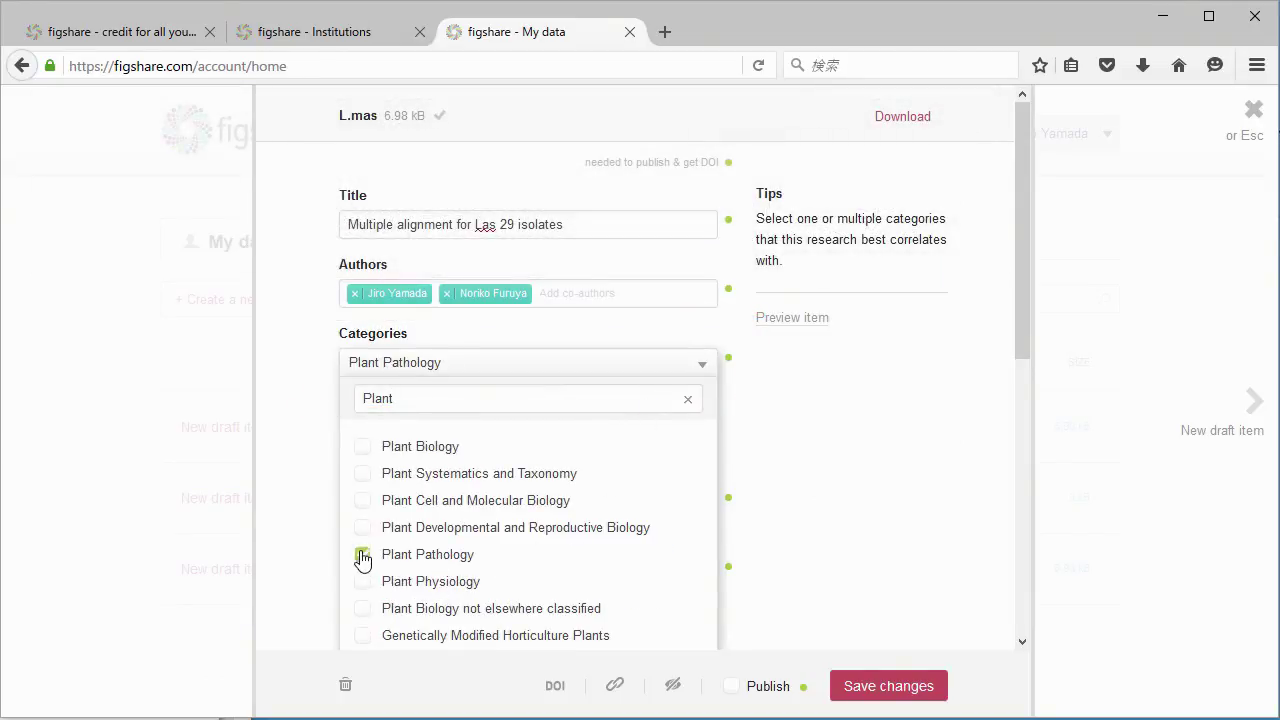
left_click(808, 548)
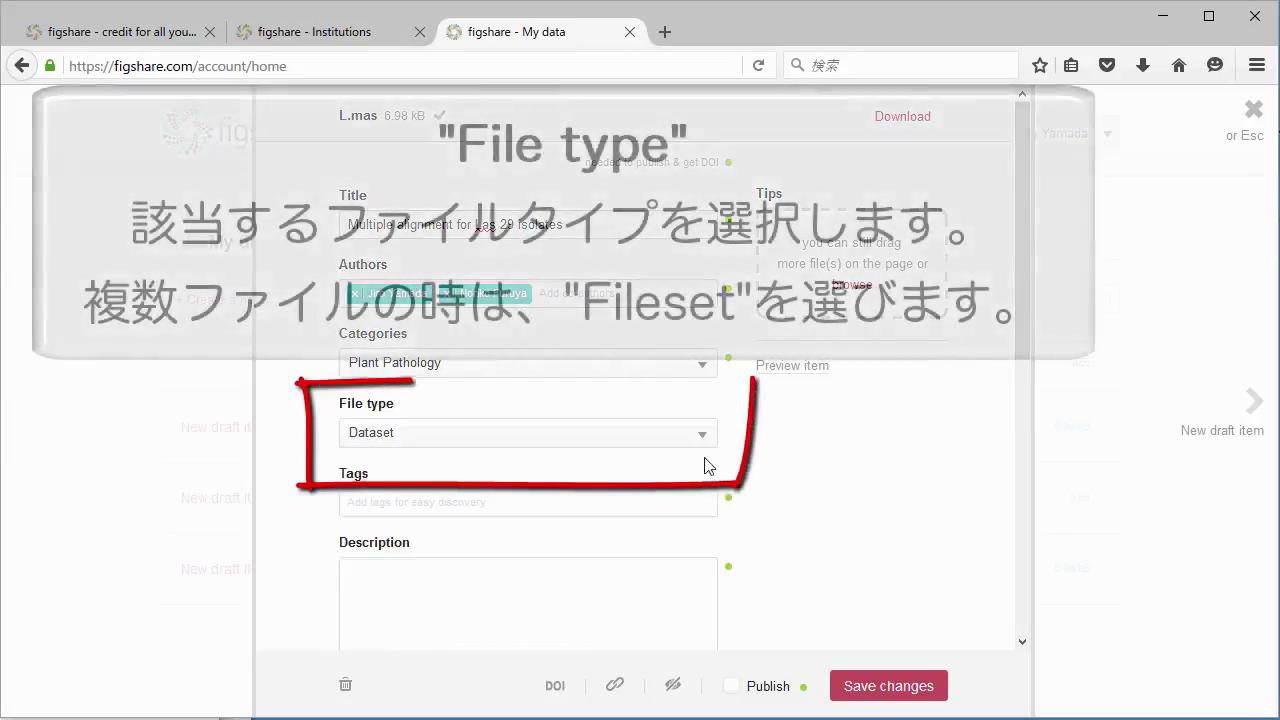
left_click(694, 448)
scroll(704, 450, "down", 5)
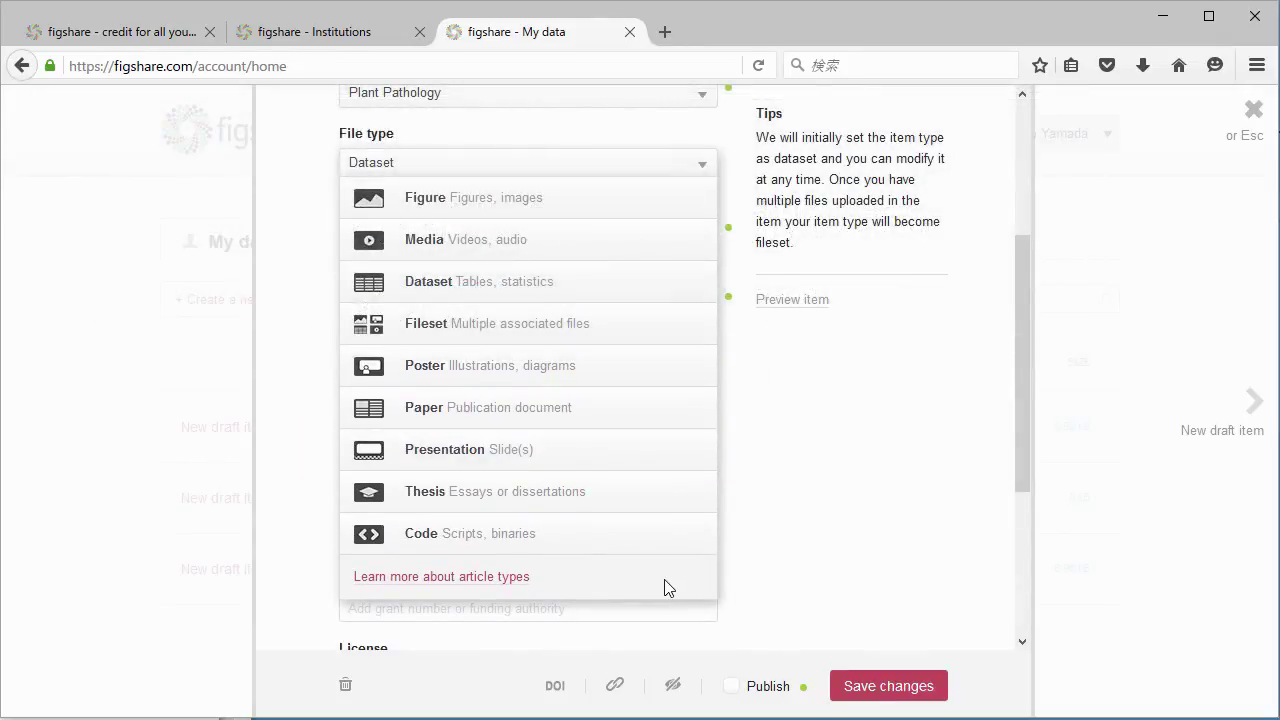
Make the item a Fileset and tag it 'citrus greening'.
left_click(634, 346)
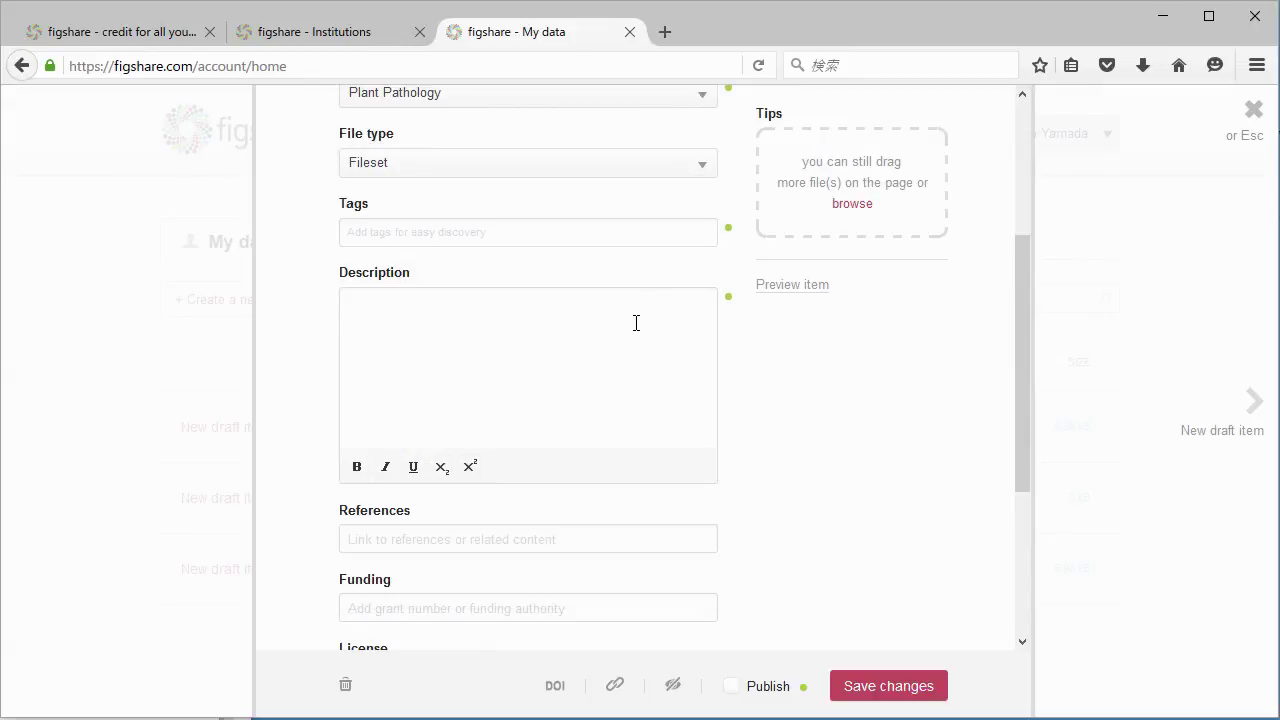
left_click(639, 234)
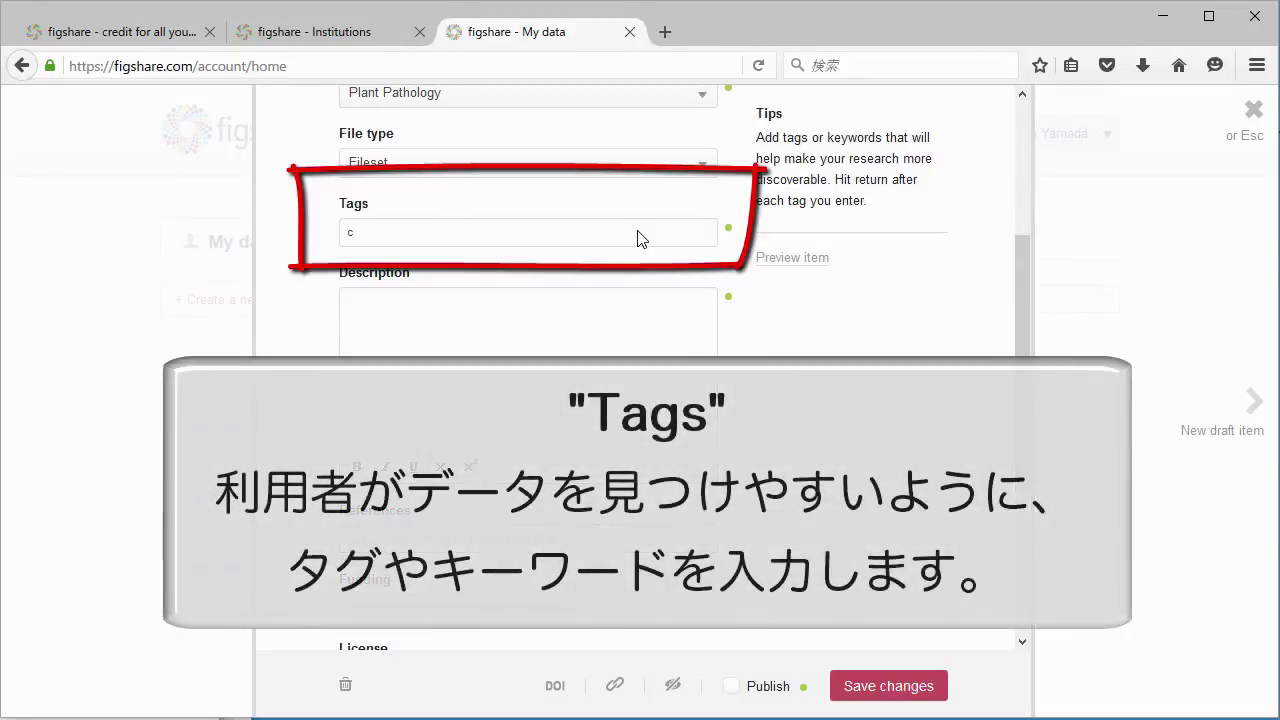
type("citrus greening")
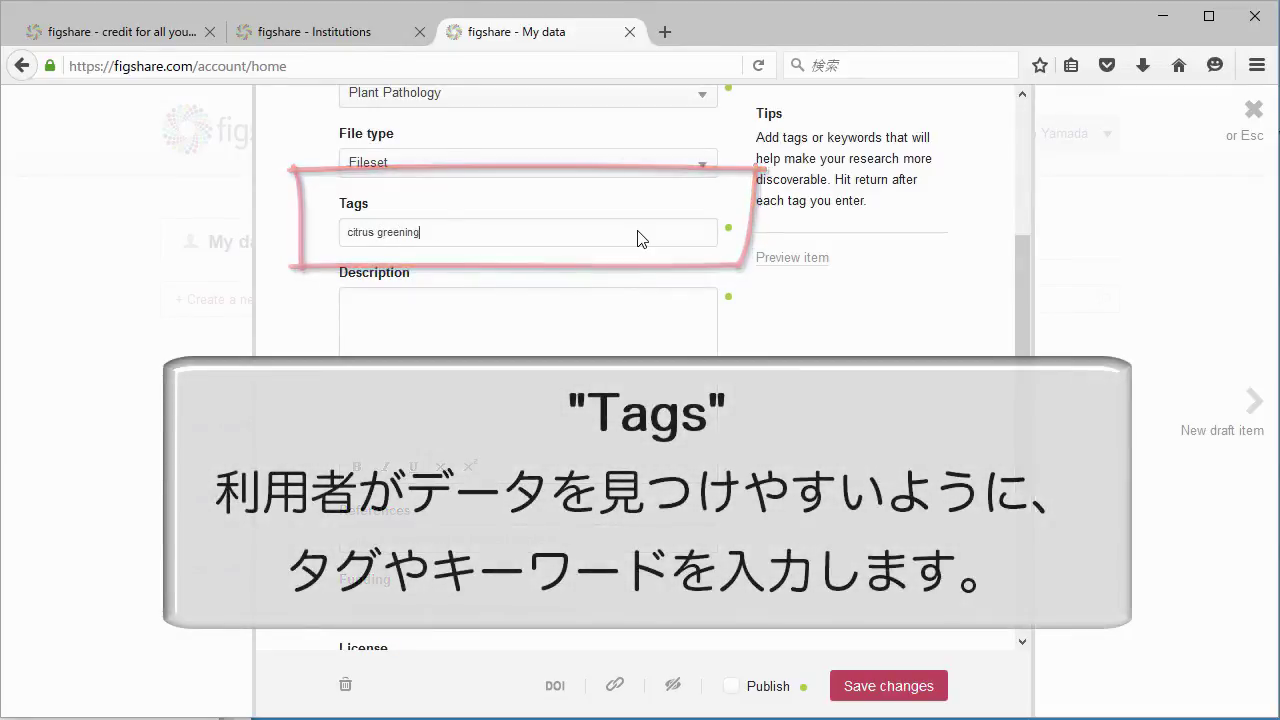
key("Return")
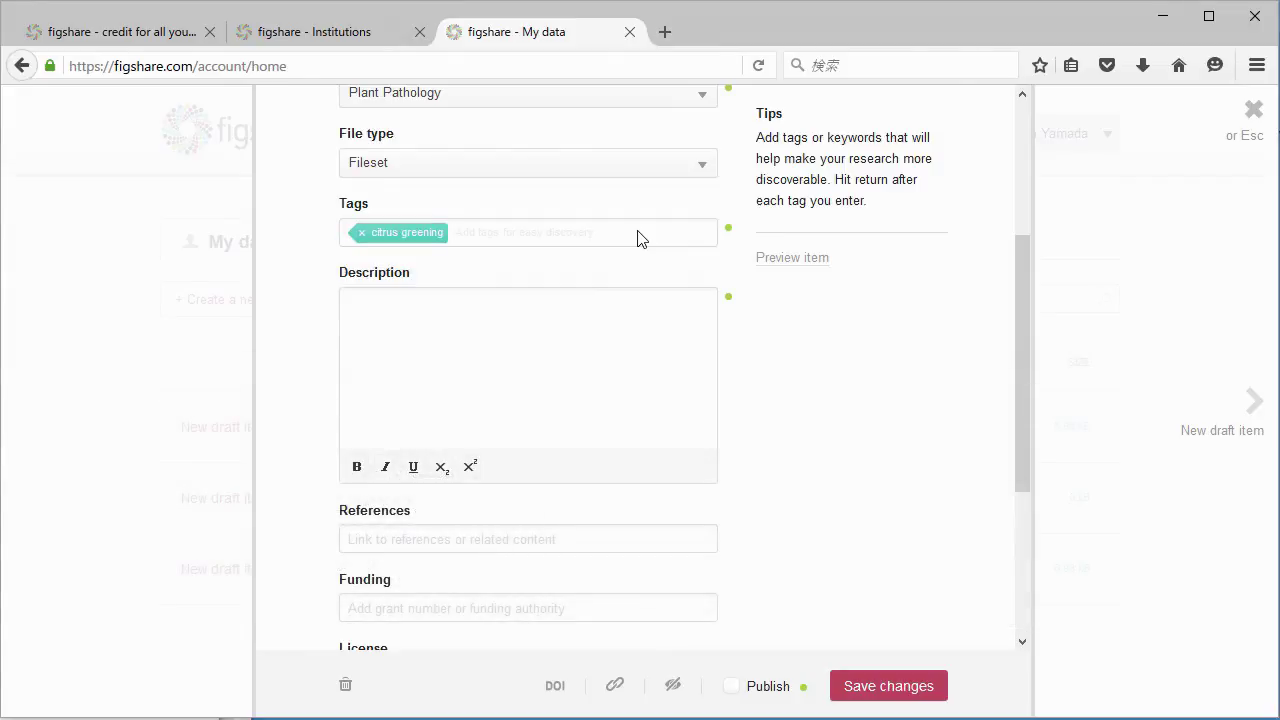
left_click(336, 453)
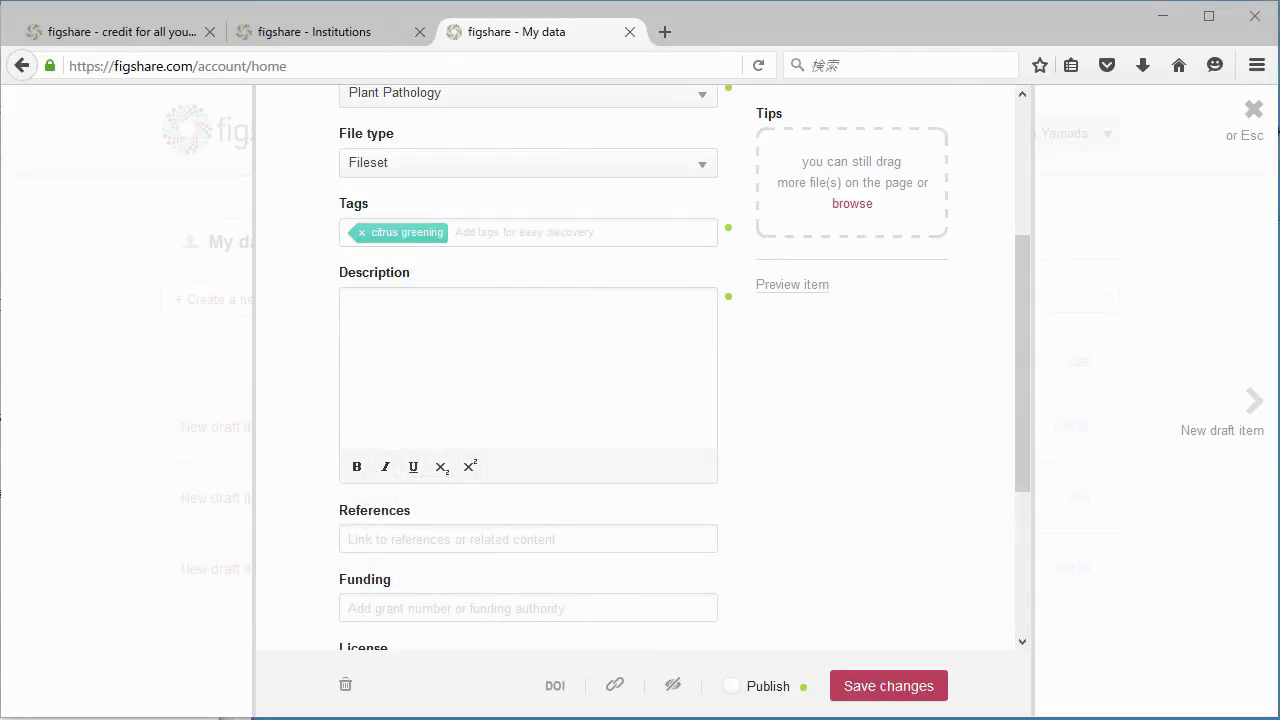
Paste the description and italicize the species name 'Liberibacter asiaticus'.
left_click(437, 364)
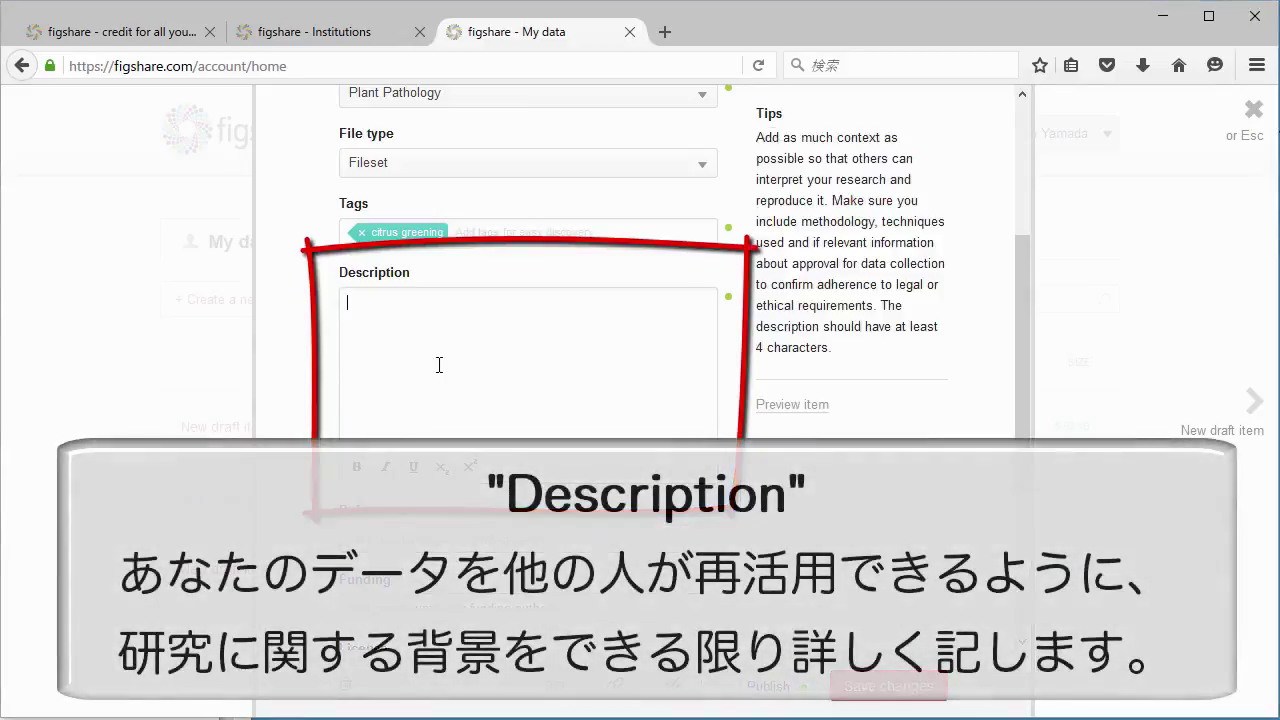
type("This is the multiple alignment file for Candidatus Liberibacter asiaticus 29 isolates collected in Okinawa main island, which was used in the study on Yamada and Furuya (2015a).")
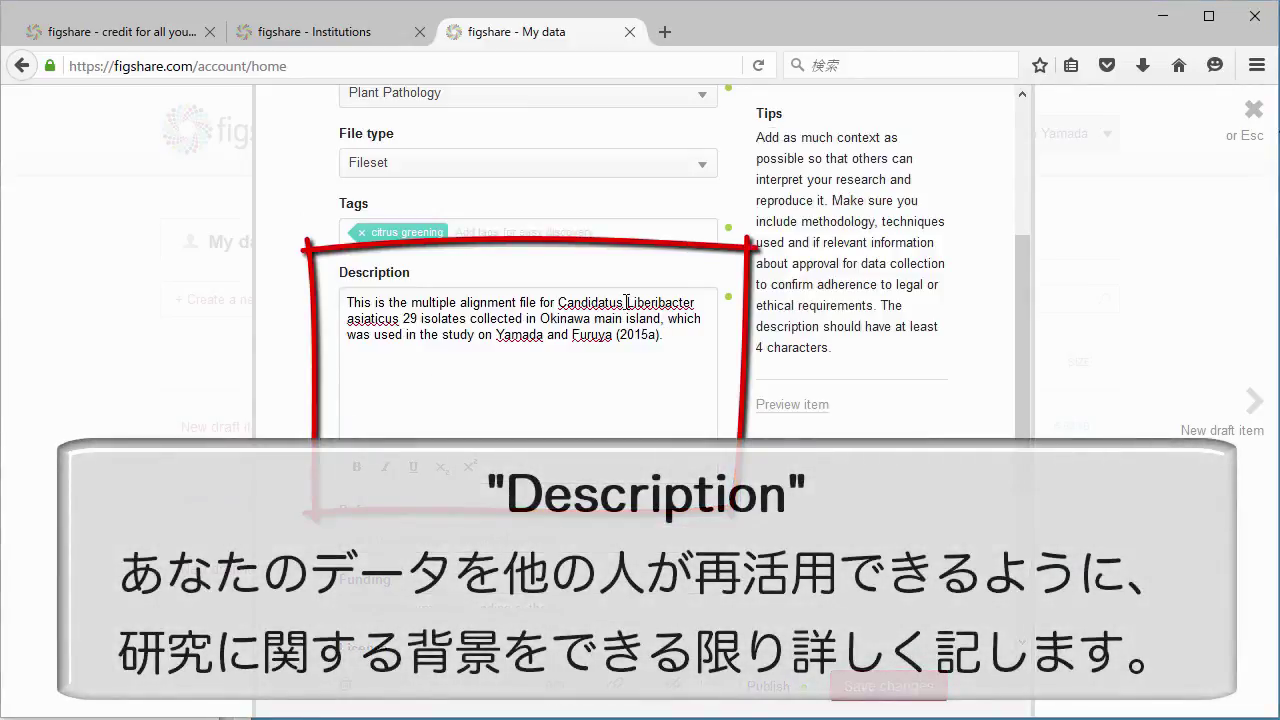
left_click_drag(626, 302, 395, 318)
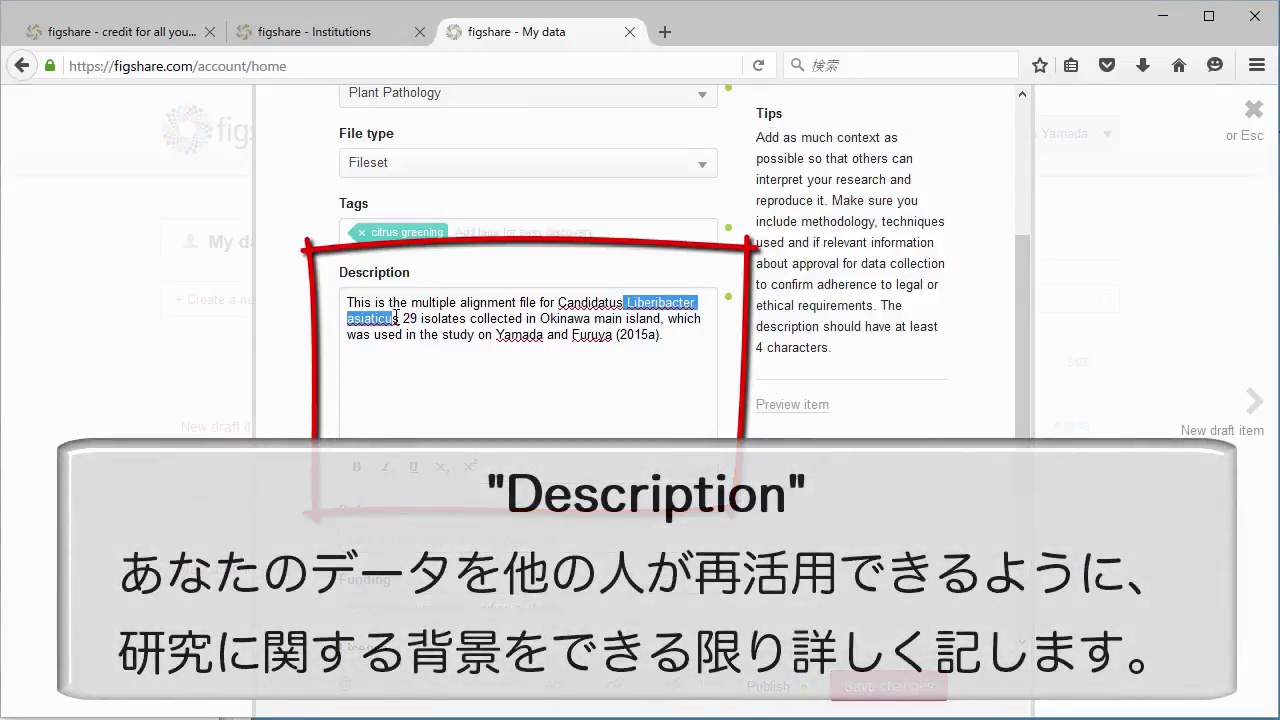
left_click(383, 468)
left_click(419, 388)
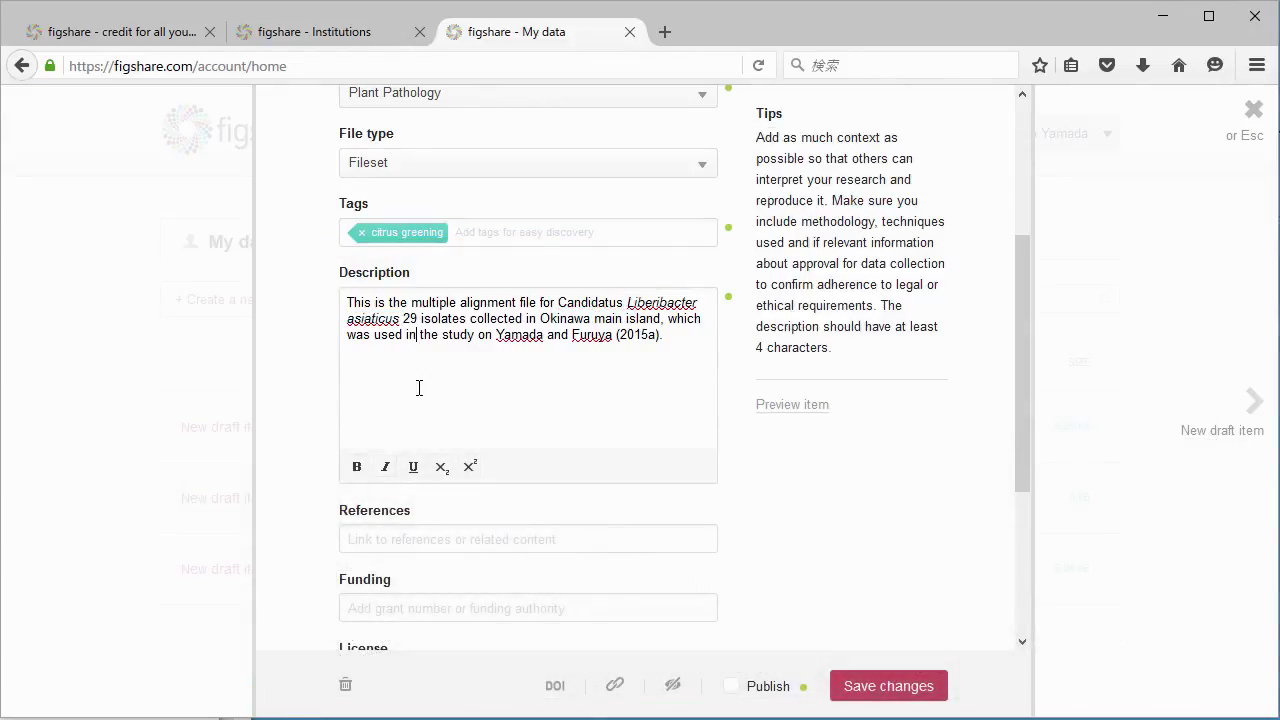
scroll(800, 500, "down", 5)
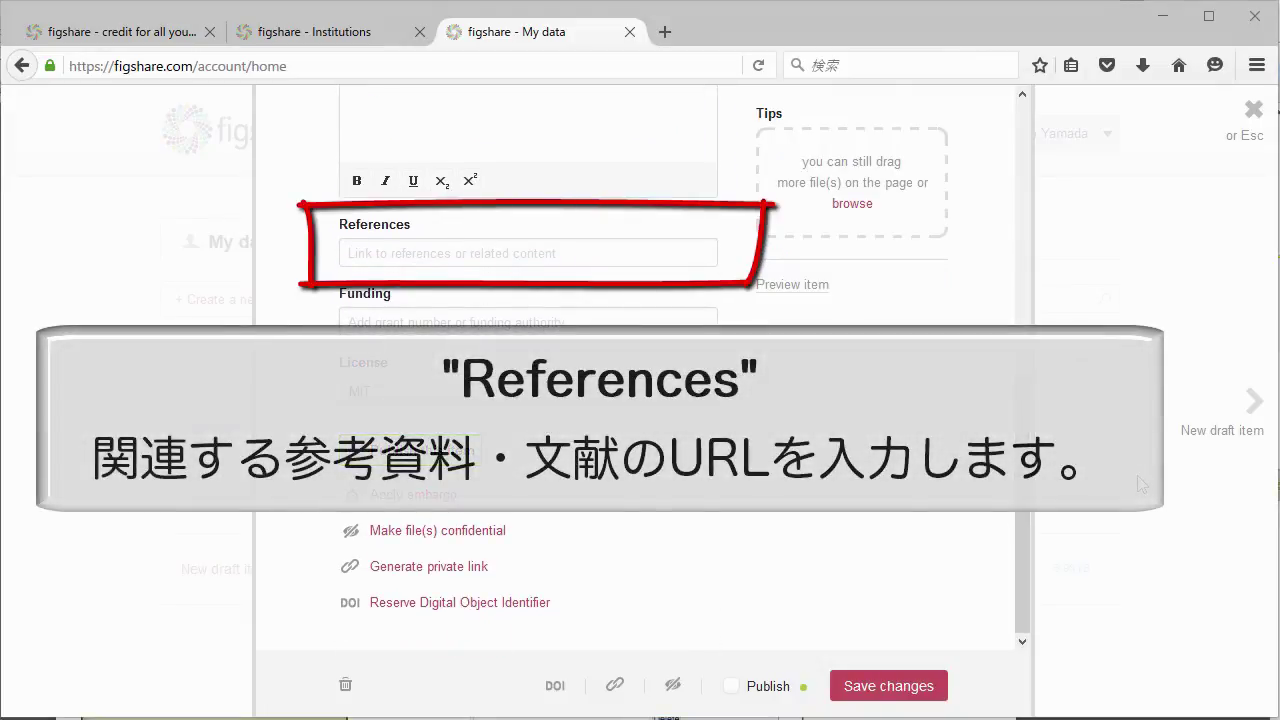
Add the Springer article URL as a reference and MEXT 221S0002 as funding.
left_click(607, 255)
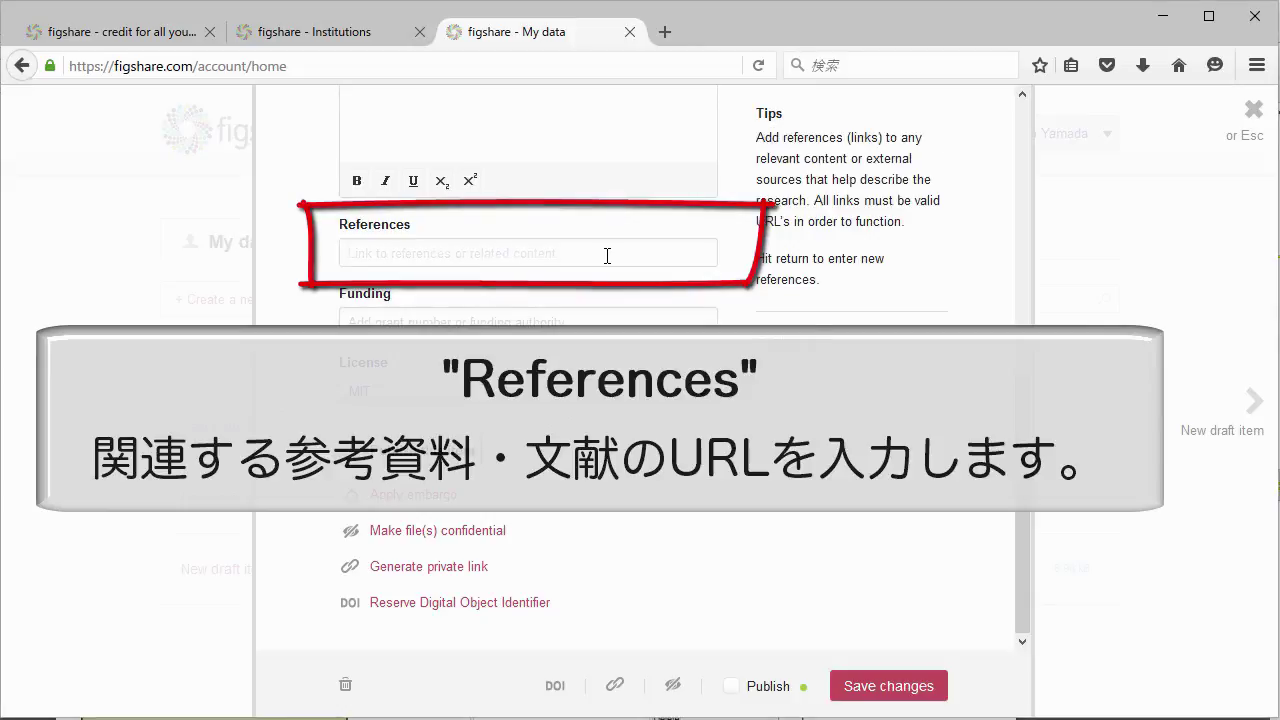
key("ctrl+v")
left_click(183, 286)
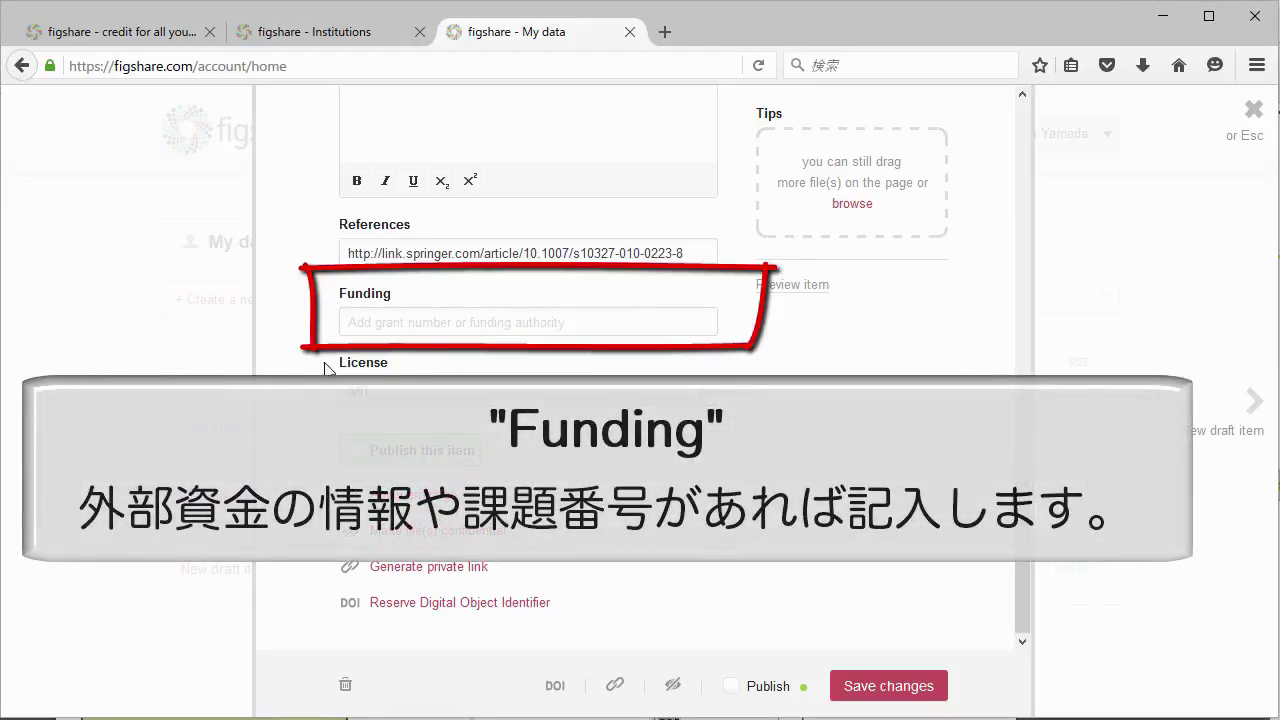
left_click(432, 320)
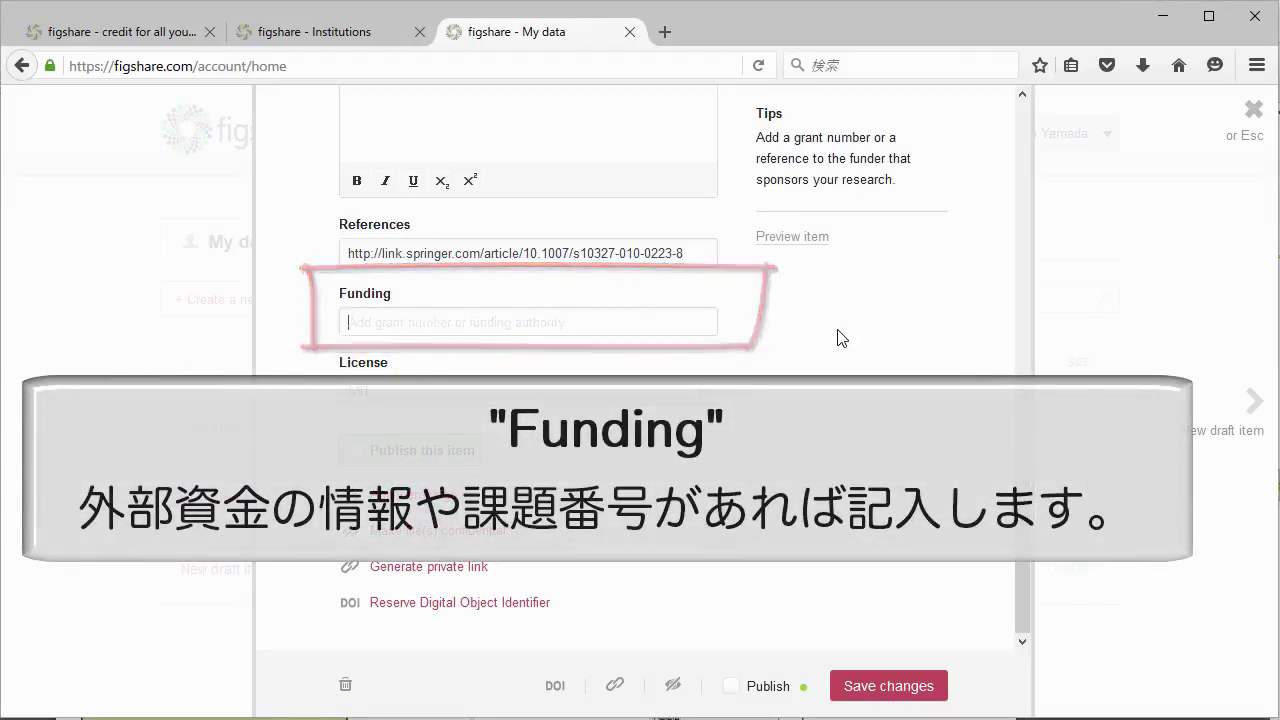
type("MEXT 221S0002")
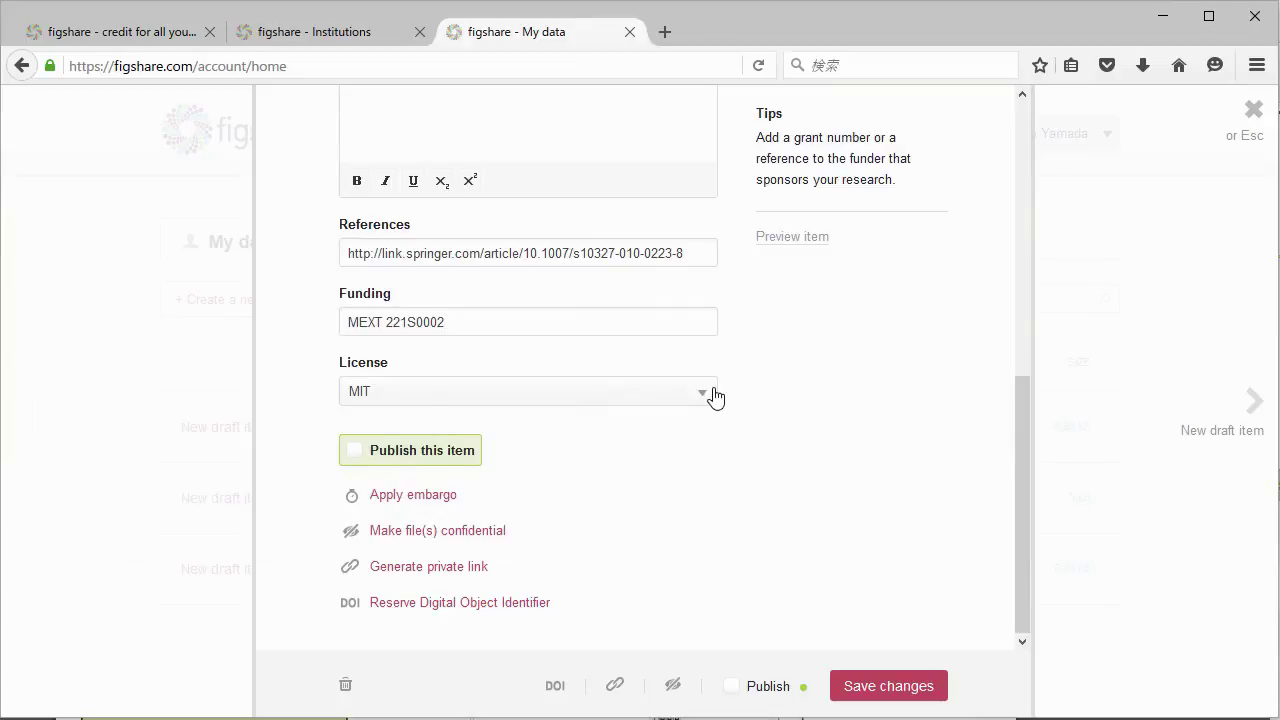
Switch the item's license from MIT to CC-BY.
left_click(716, 397)
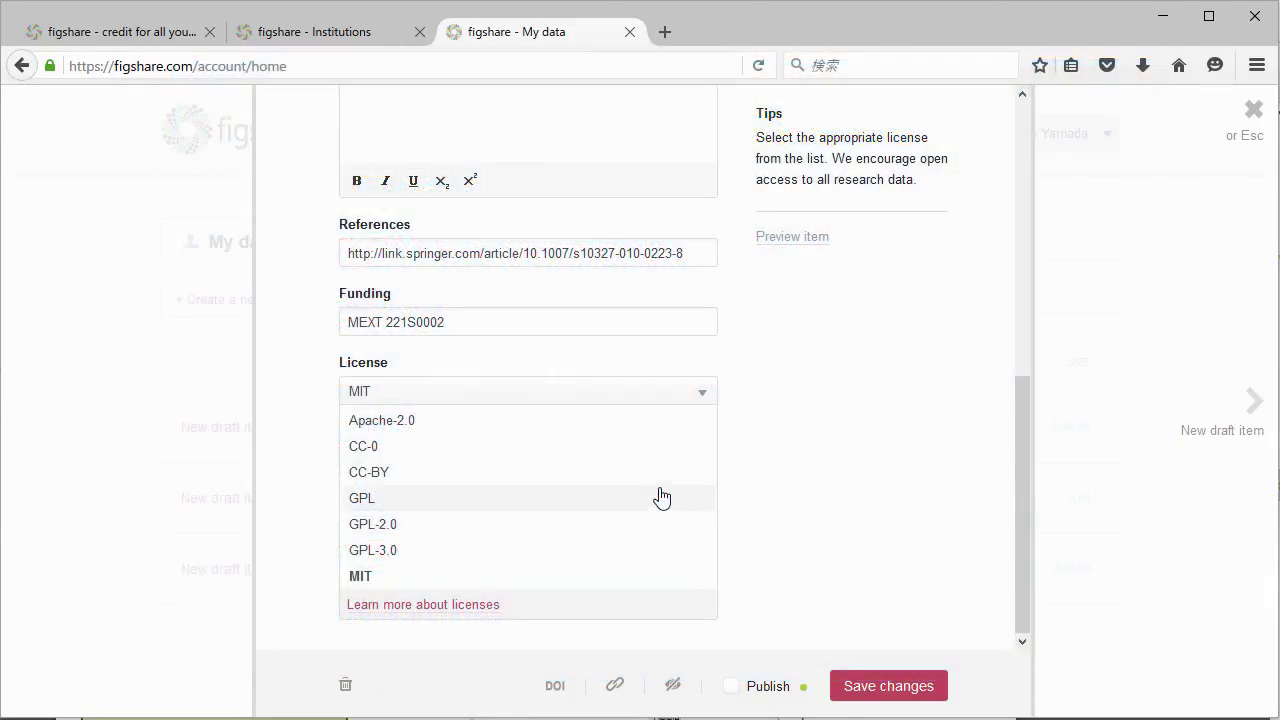
left_click(666, 474)
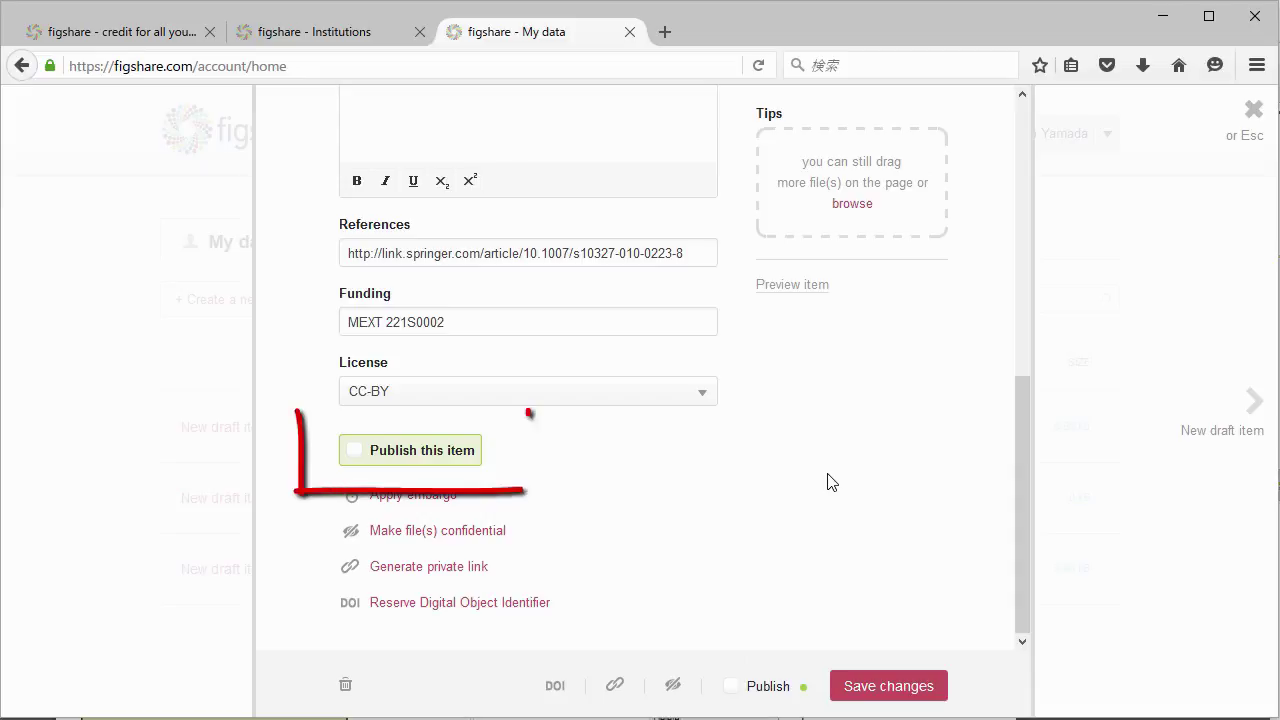
Look over the embargo period and date options without setting them, then generate a private link.
left_click(446, 499)
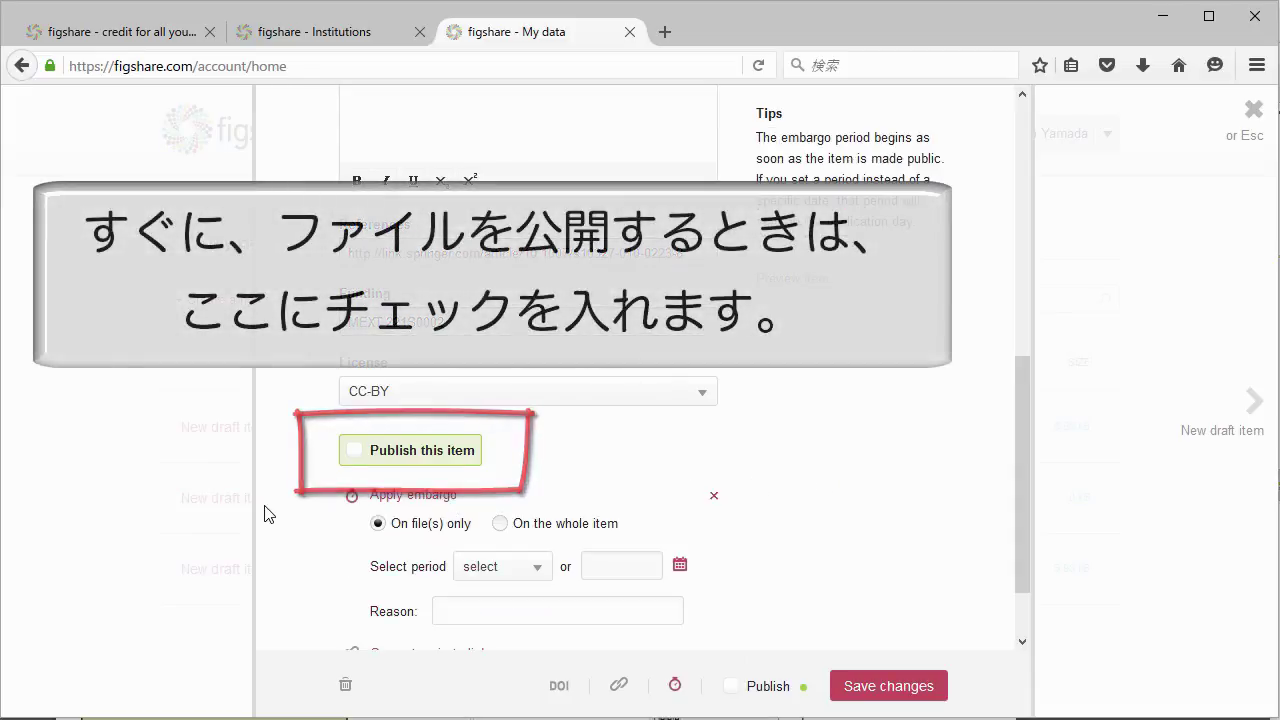
scroll(264, 514, "down", 2)
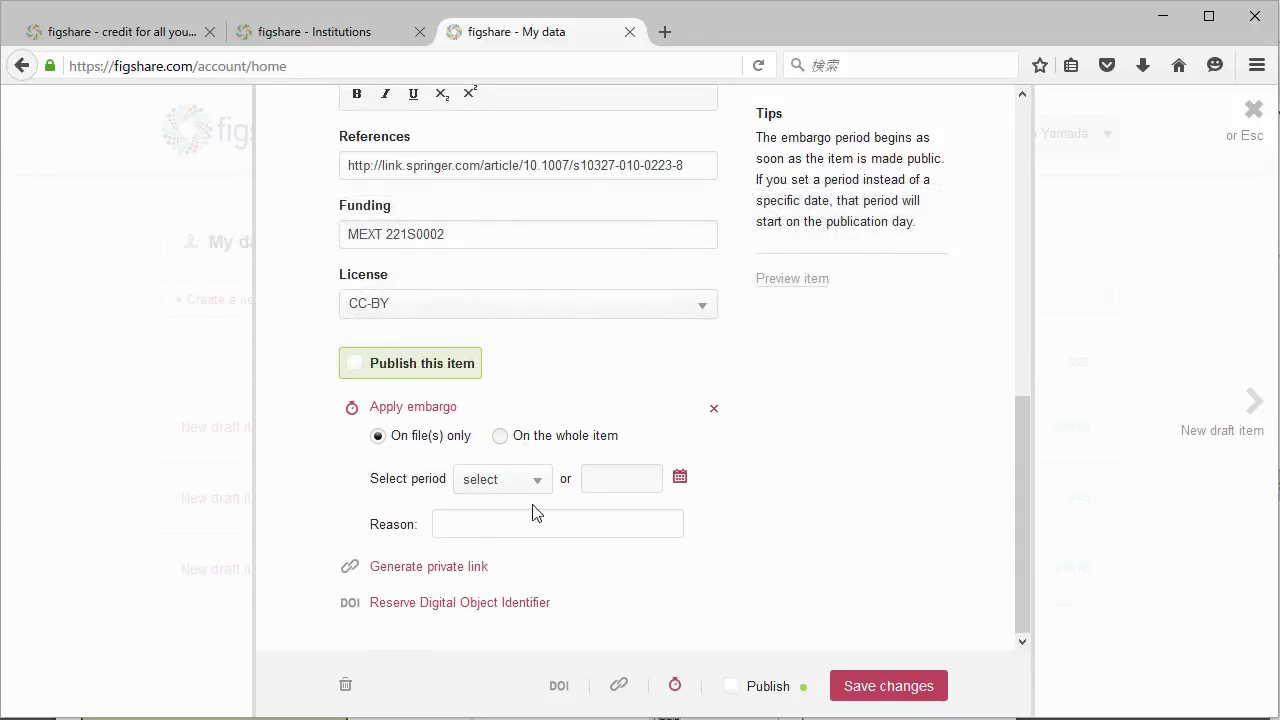
left_click(542, 487)
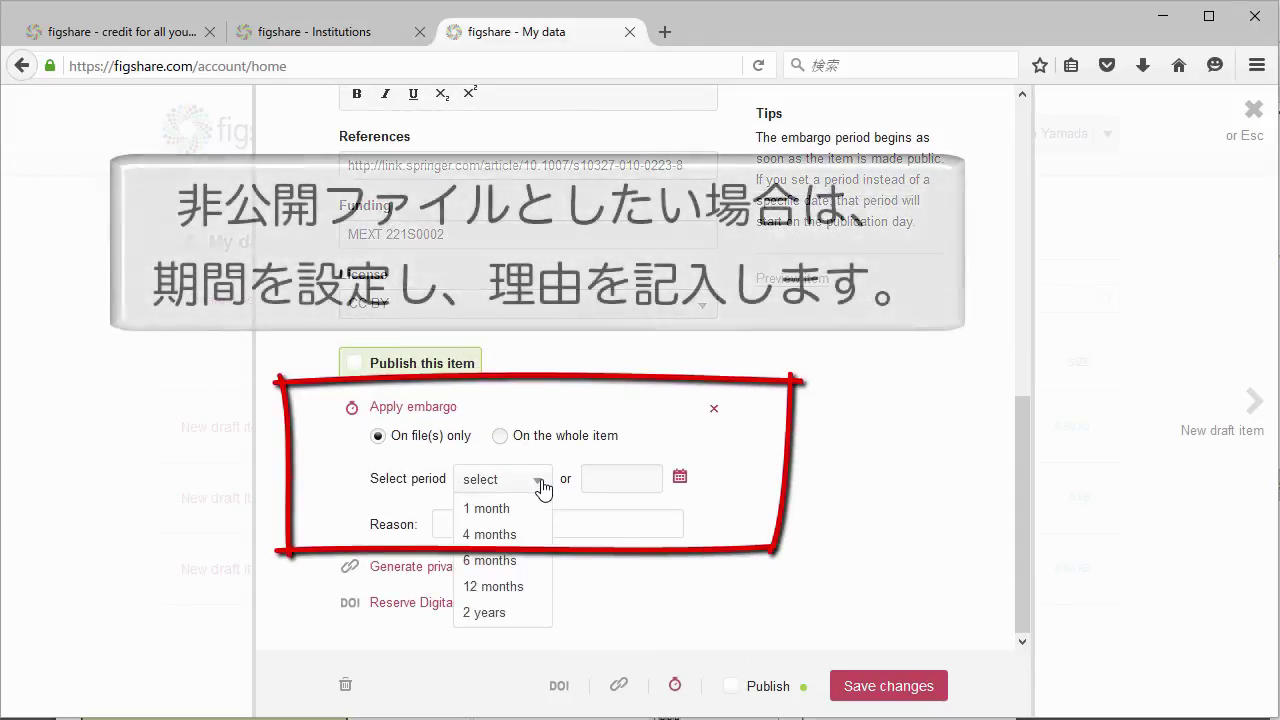
left_click(248, 479)
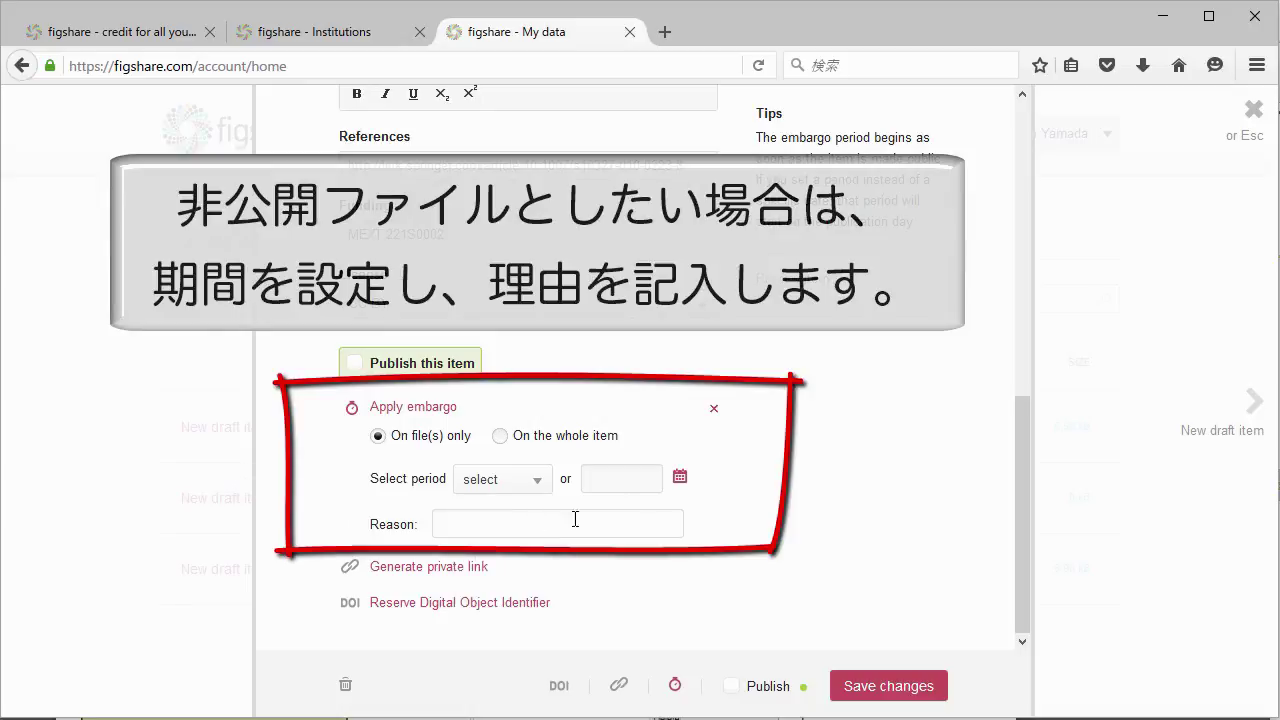
left_click(680, 478)
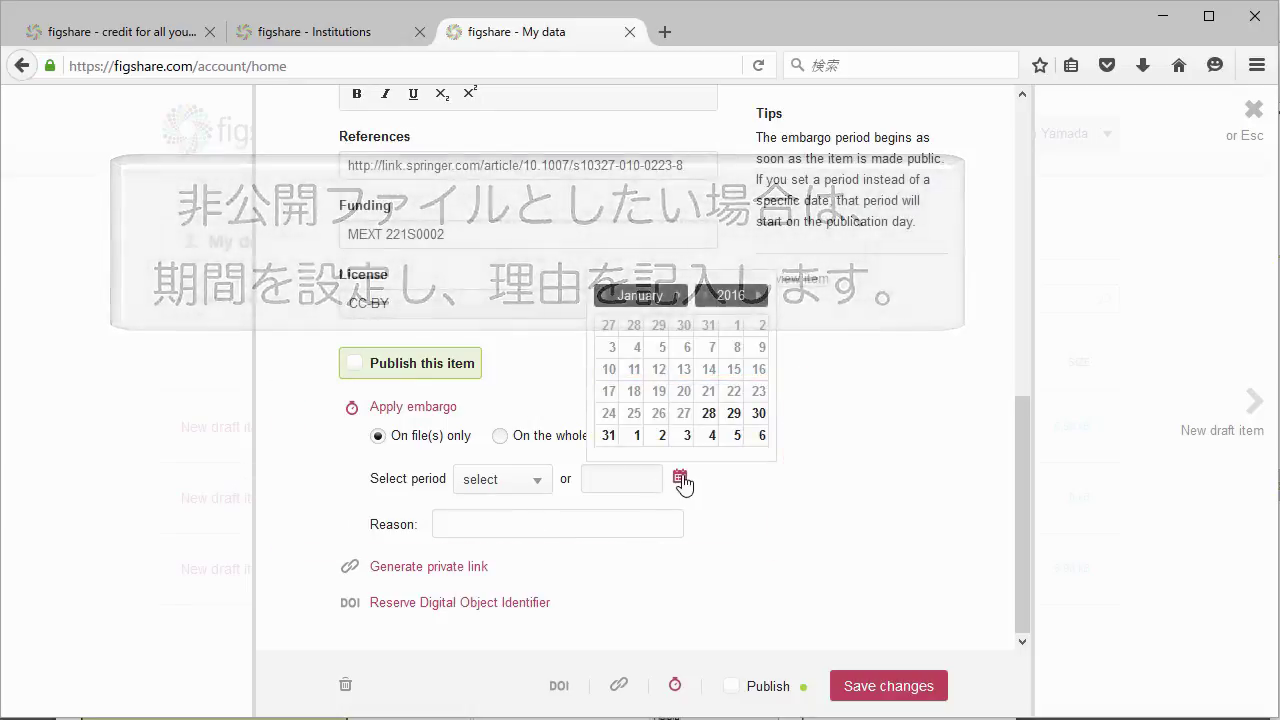
left_click(763, 497)
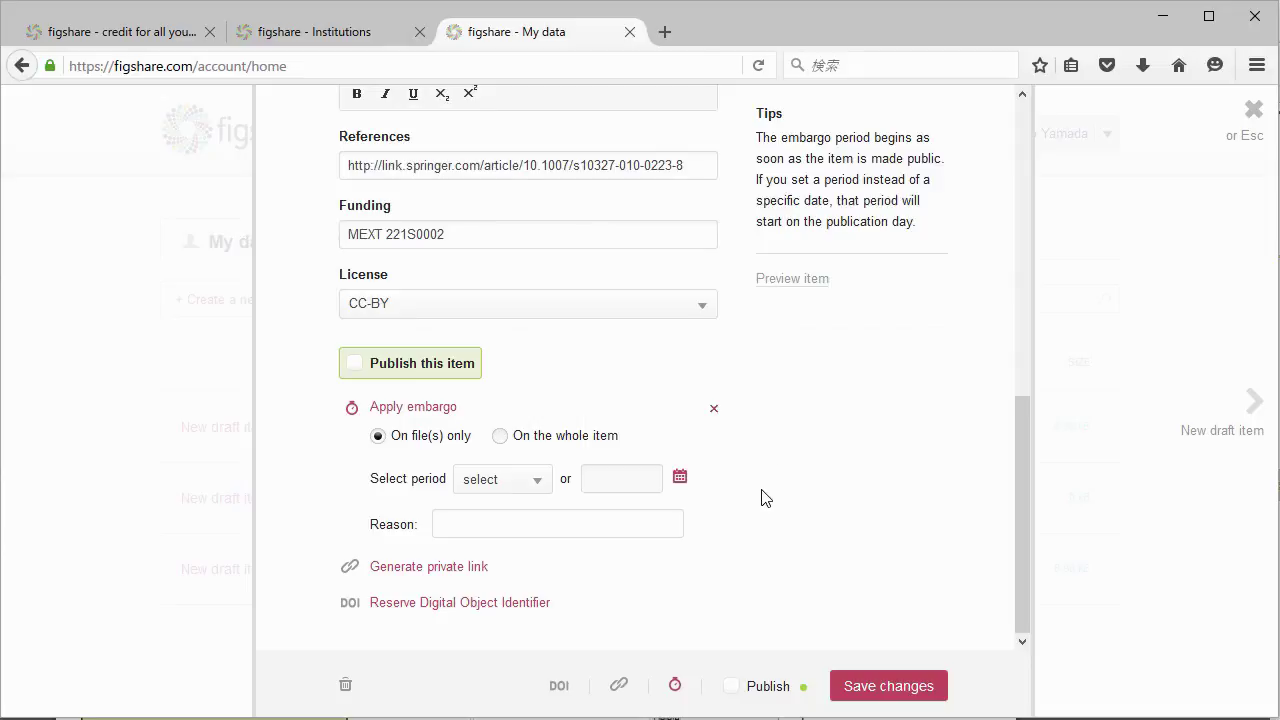
left_click(540, 568)
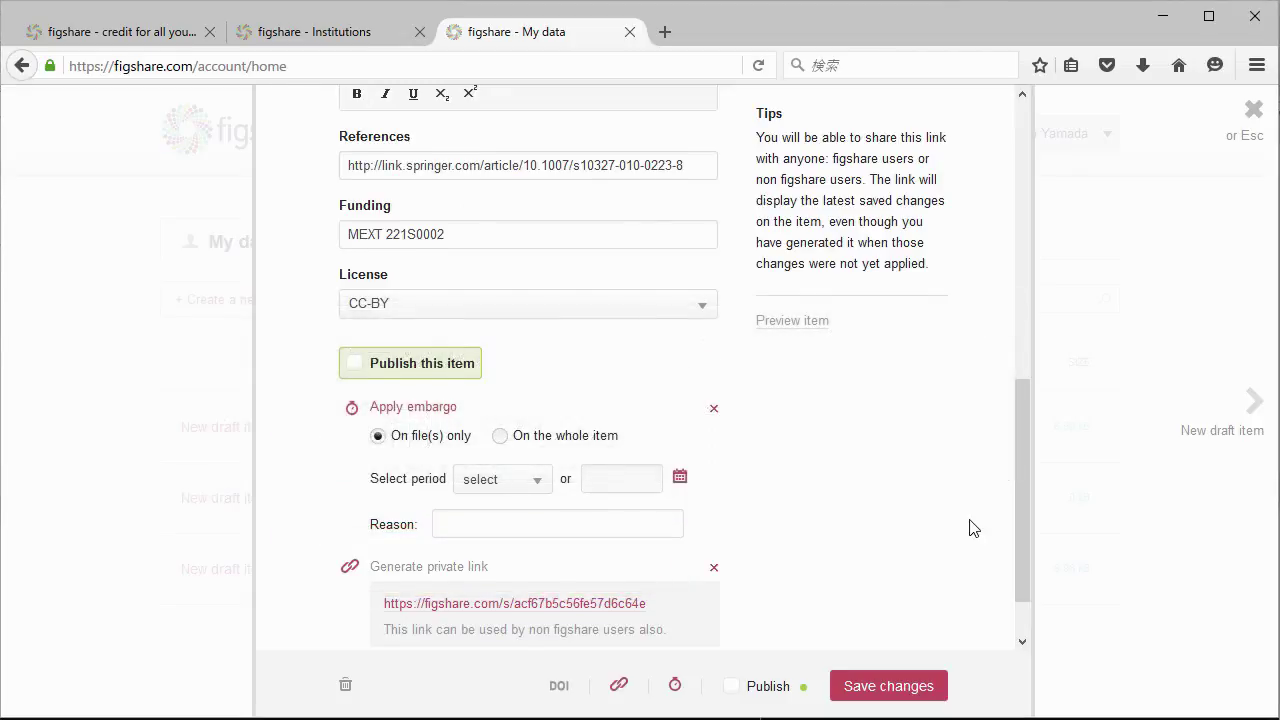
Reserve a DOI for the fileset and mark the item to be published.
scroll(970, 528, "down", 1)
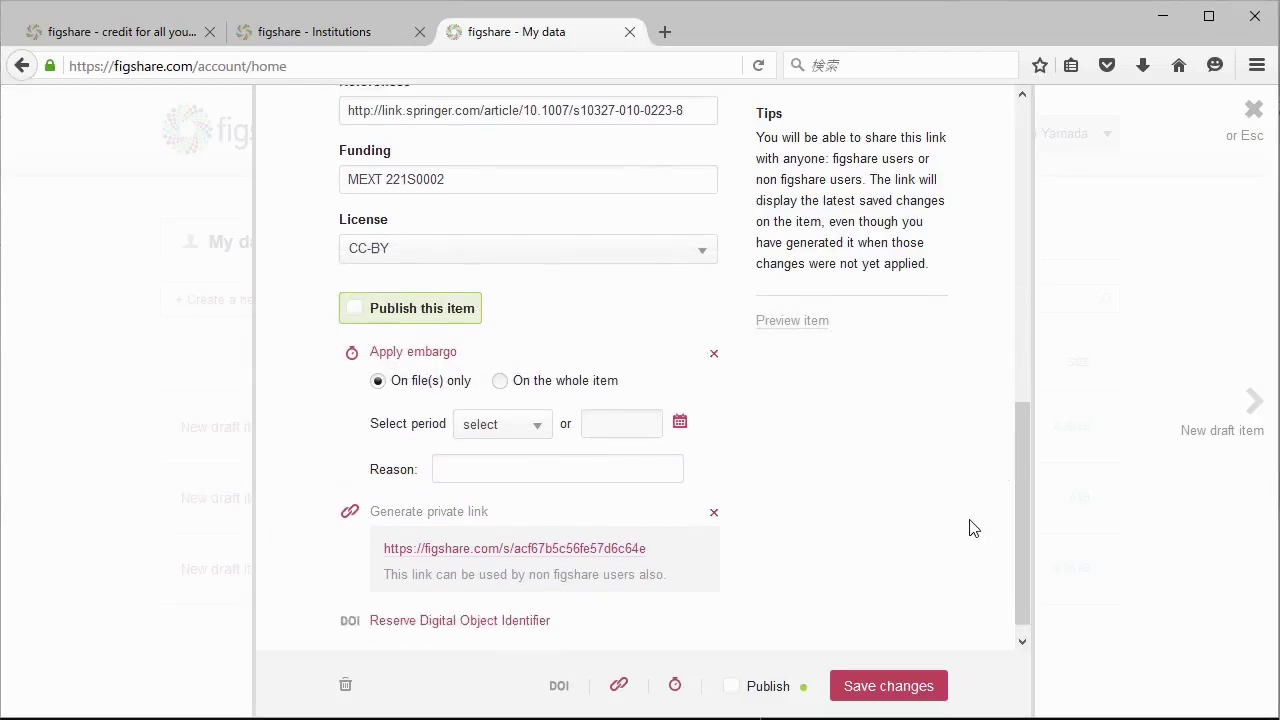
left_click(522, 604)
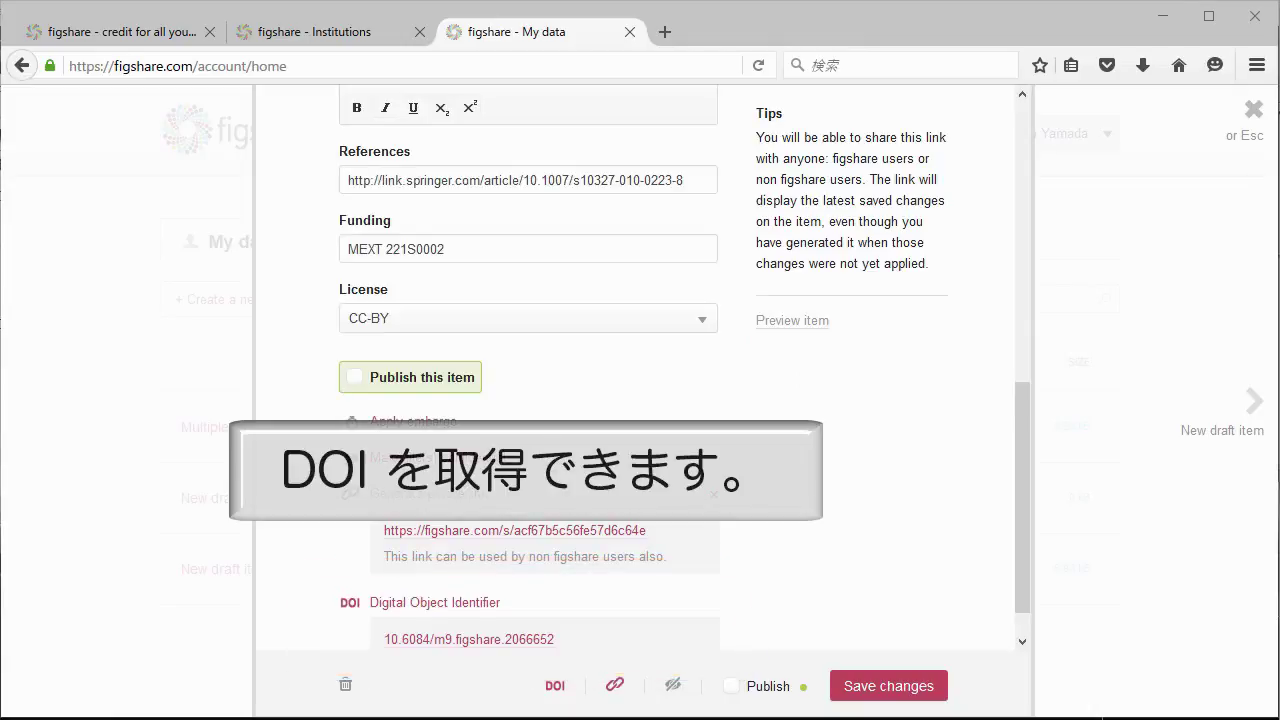
left_click(356, 379)
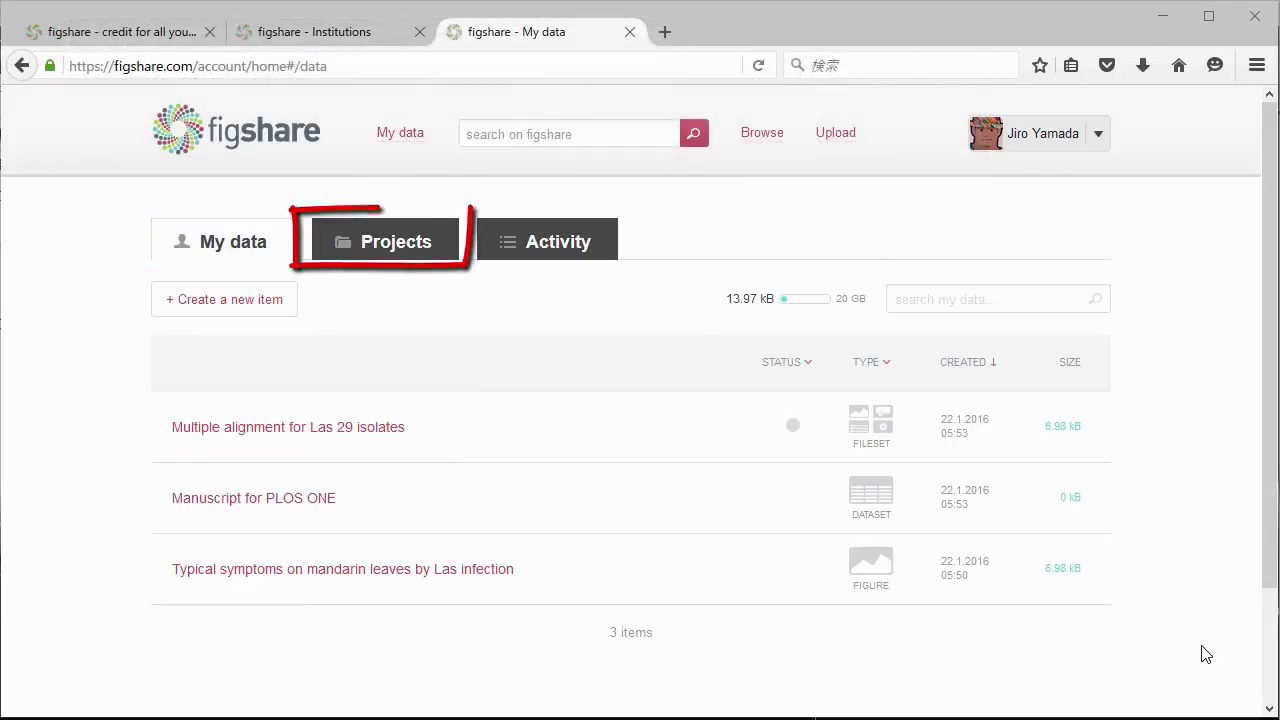
Open the Projects list and start creating a new project.
left_click(427, 250)
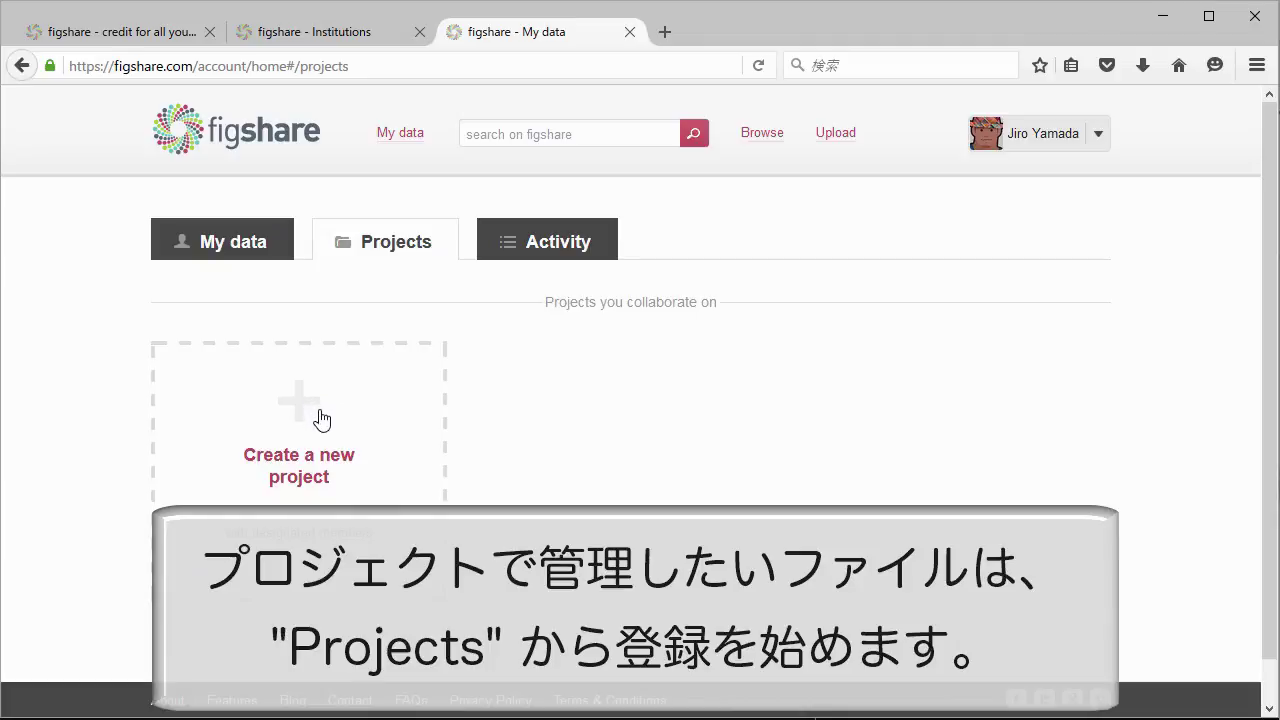
left_click(321, 419)
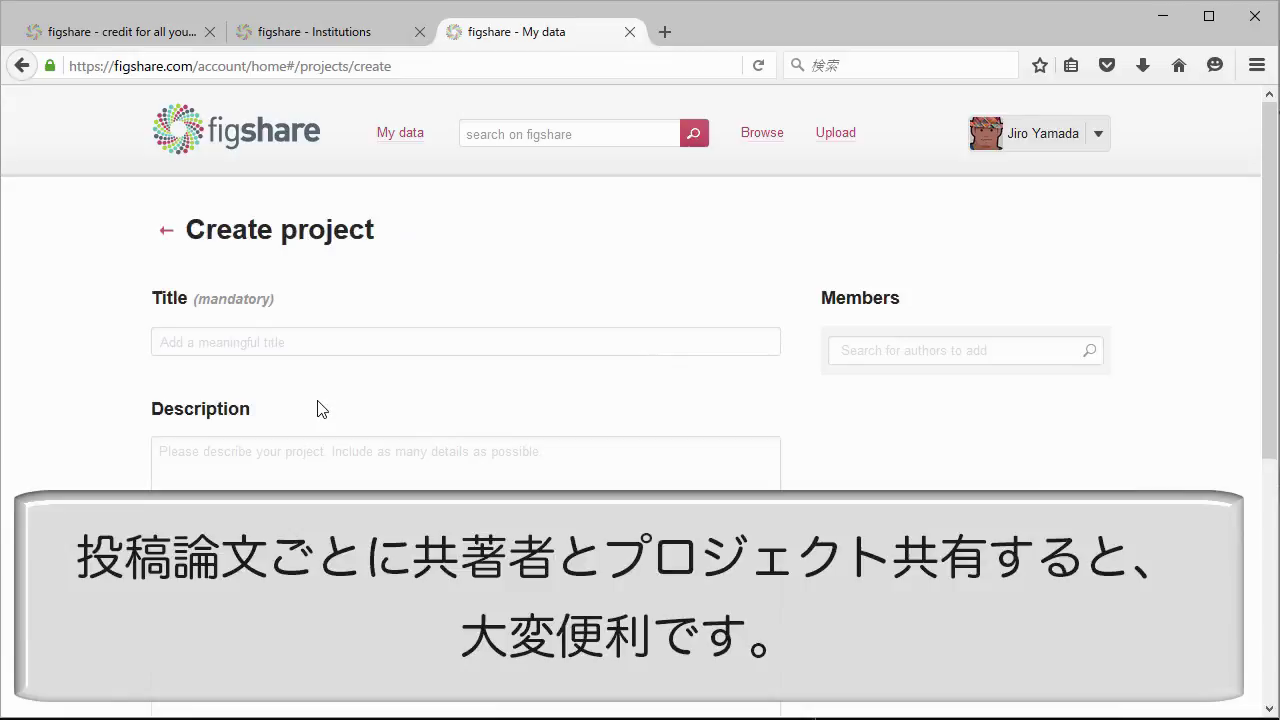
scroll(321, 409, "down", 3)
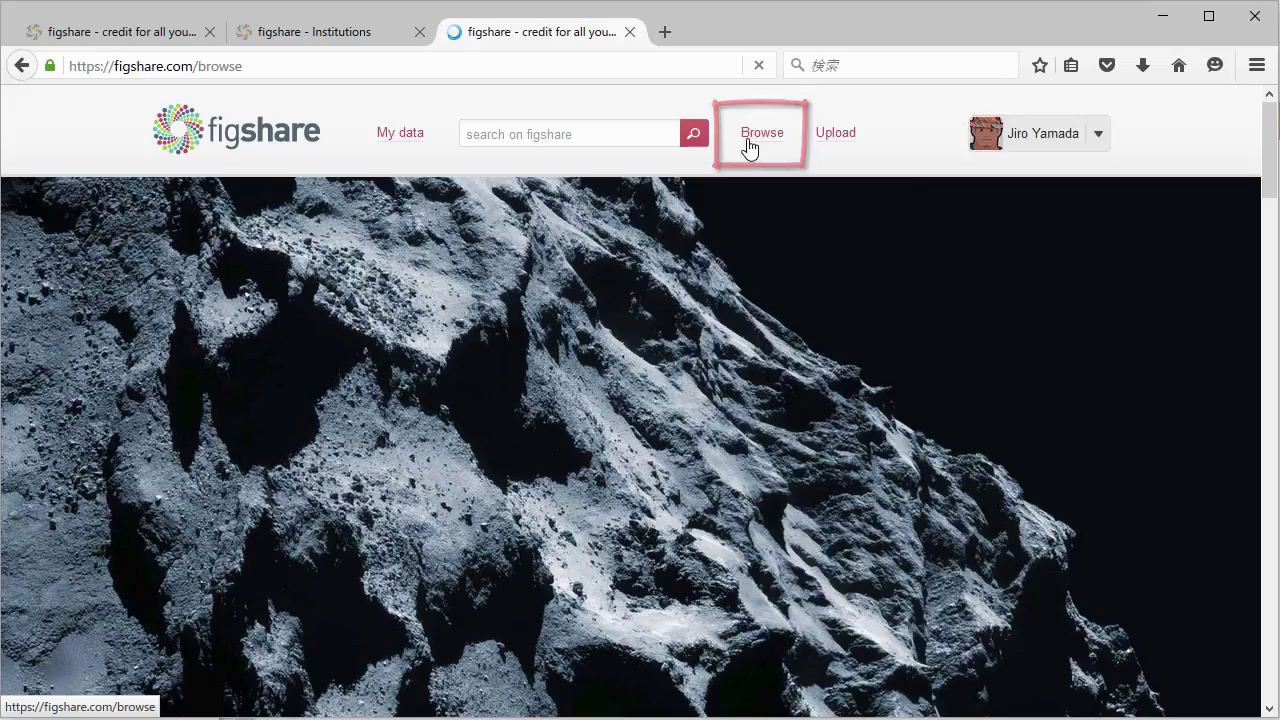
Open the Biological Sciences featured category and look through its subcategory links.
scroll(847, 287, "down", 6)
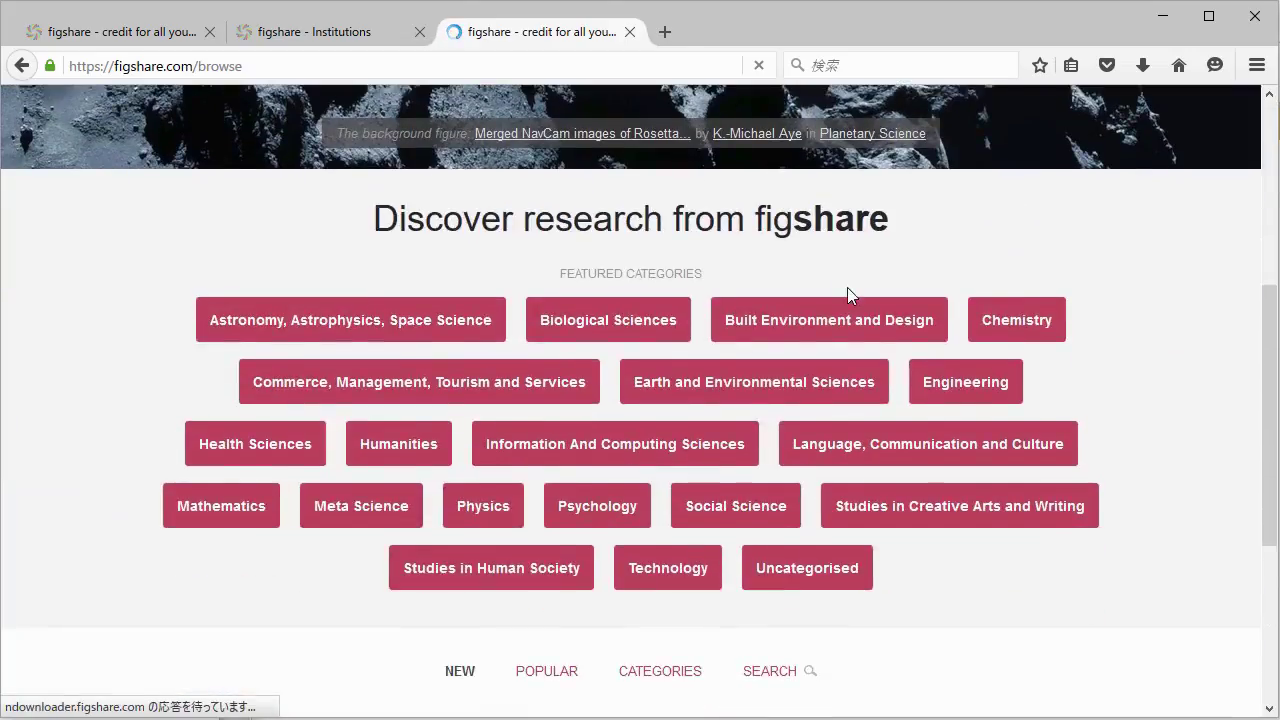
scroll(847, 287, "down", 1)
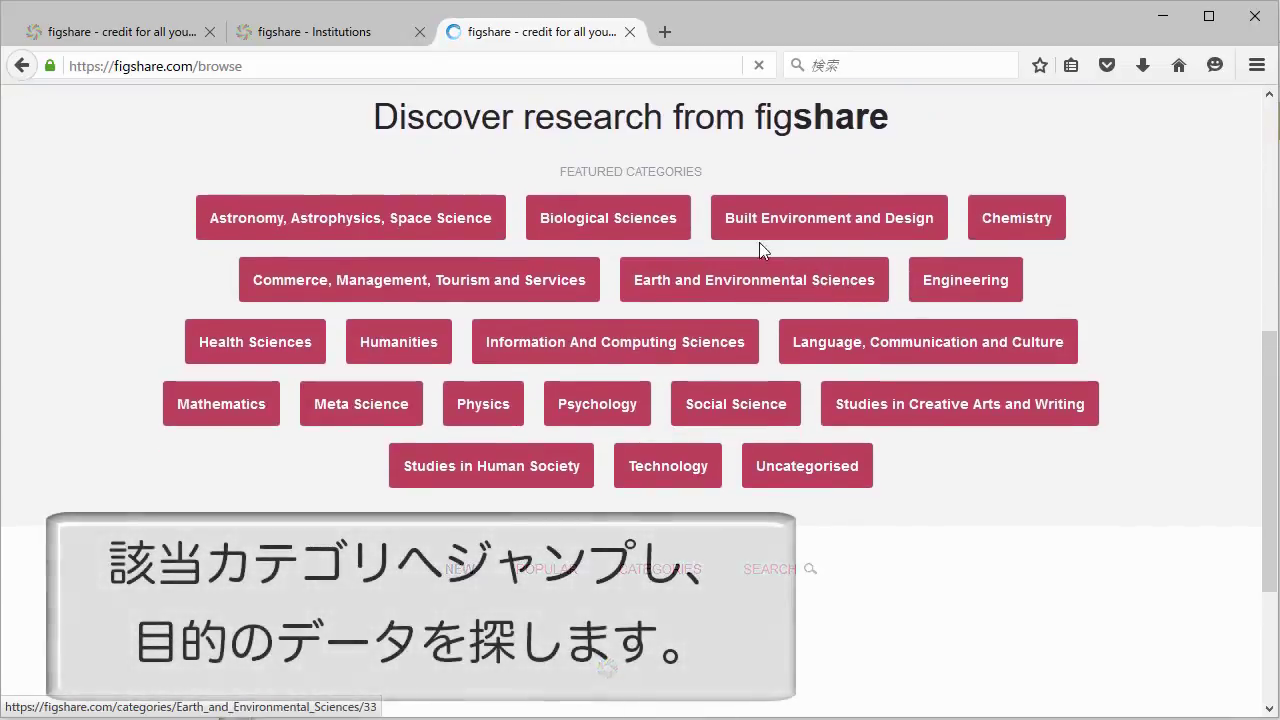
left_click(630, 215)
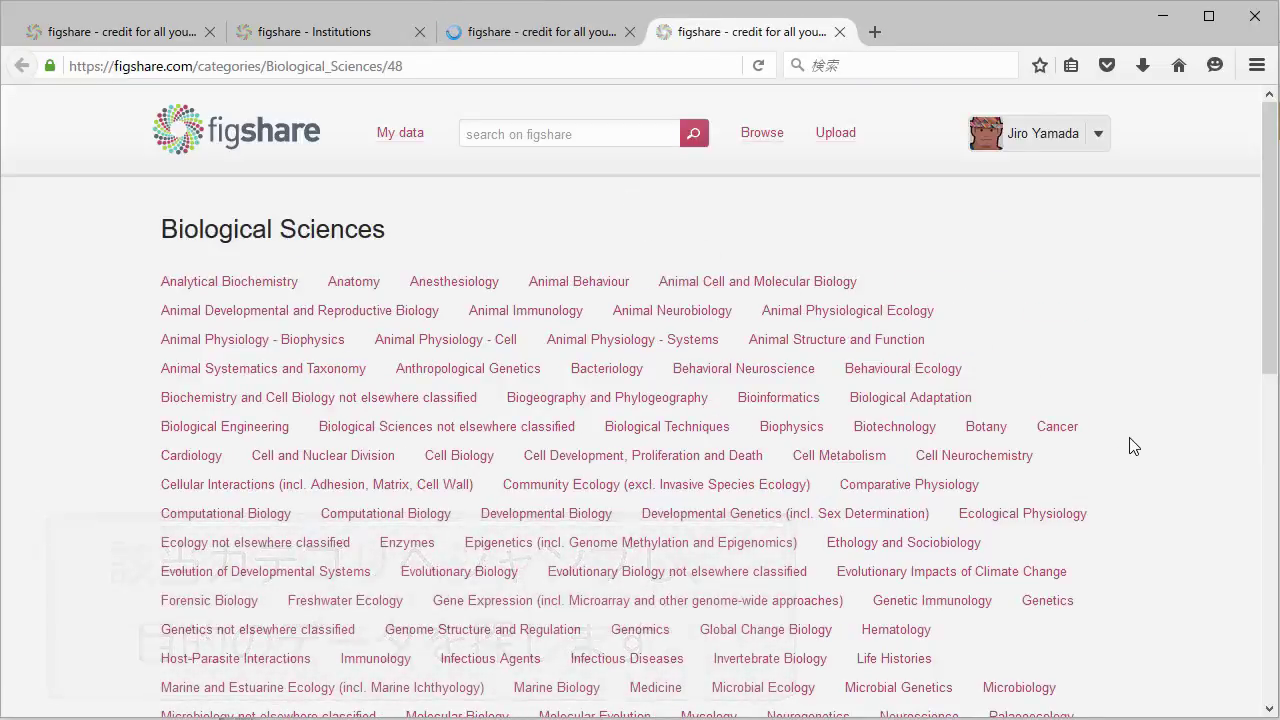
scroll(1133, 446, "down", 5)
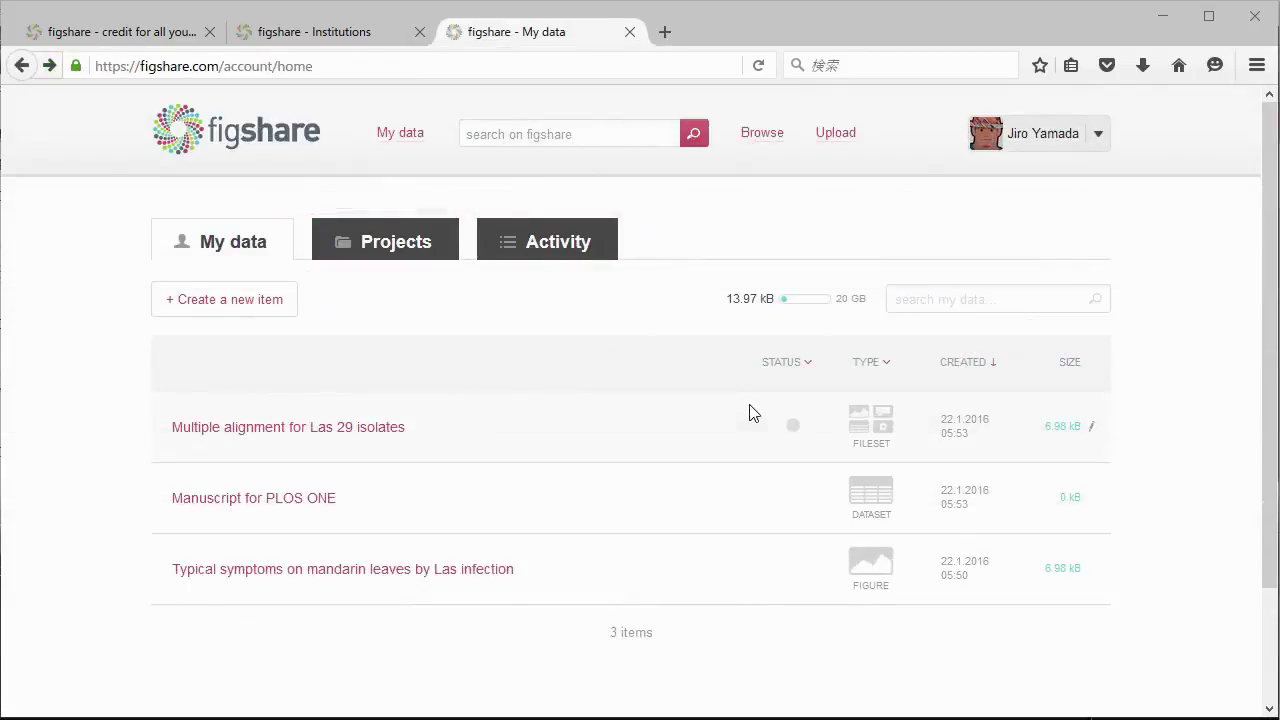
Search figshare for 'viral symtom' and scroll through the matching collections and figures.
left_click(598, 135)
type("viral s")
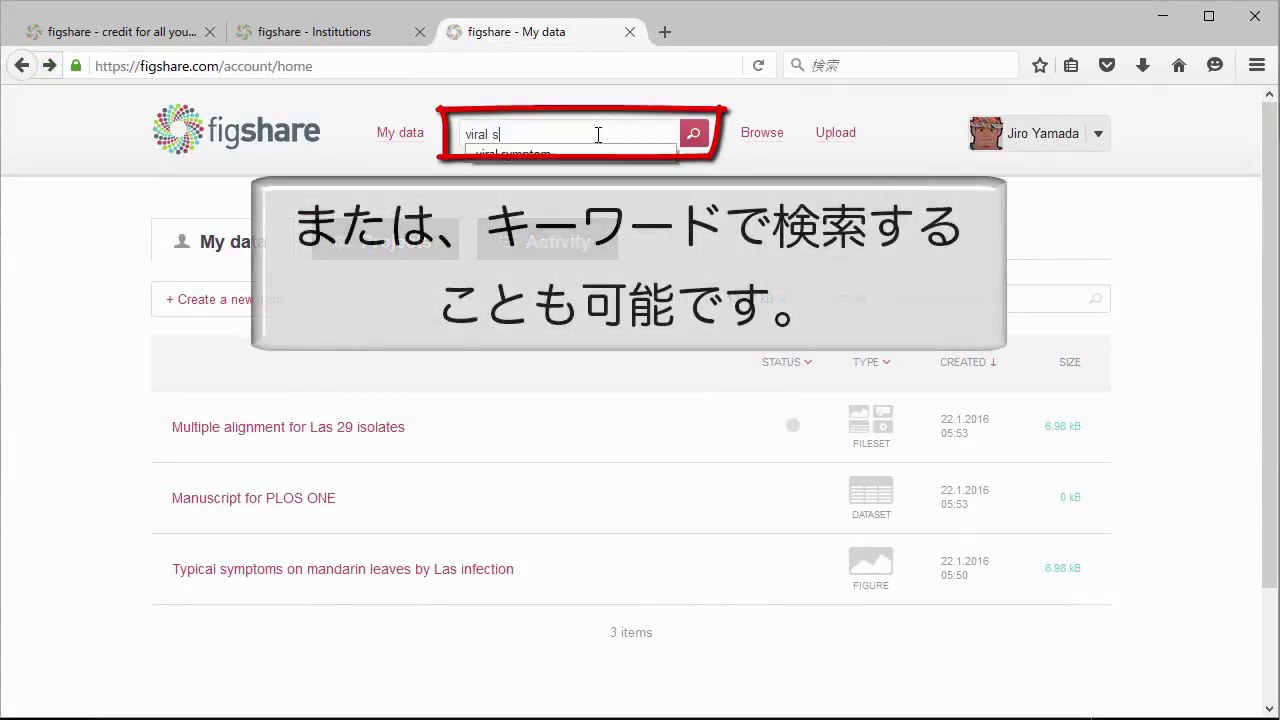
type("ymtom")
key("Return")
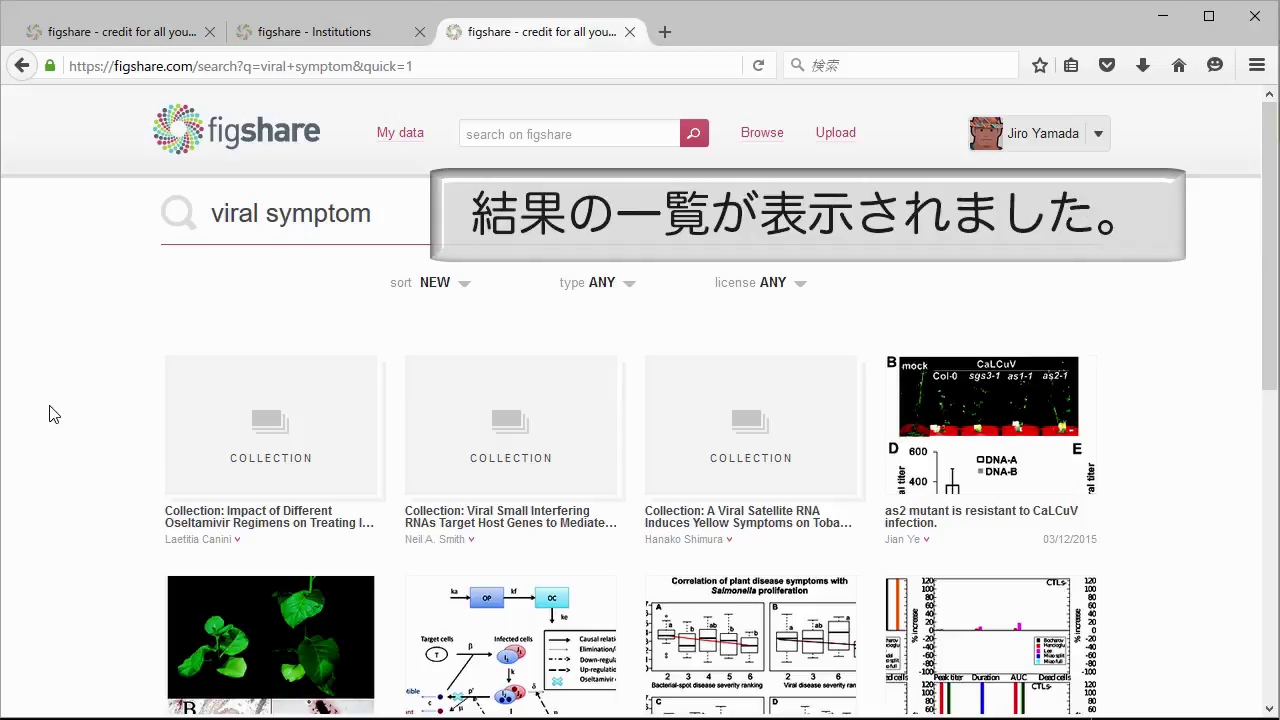
scroll(54, 414, "down", 2)
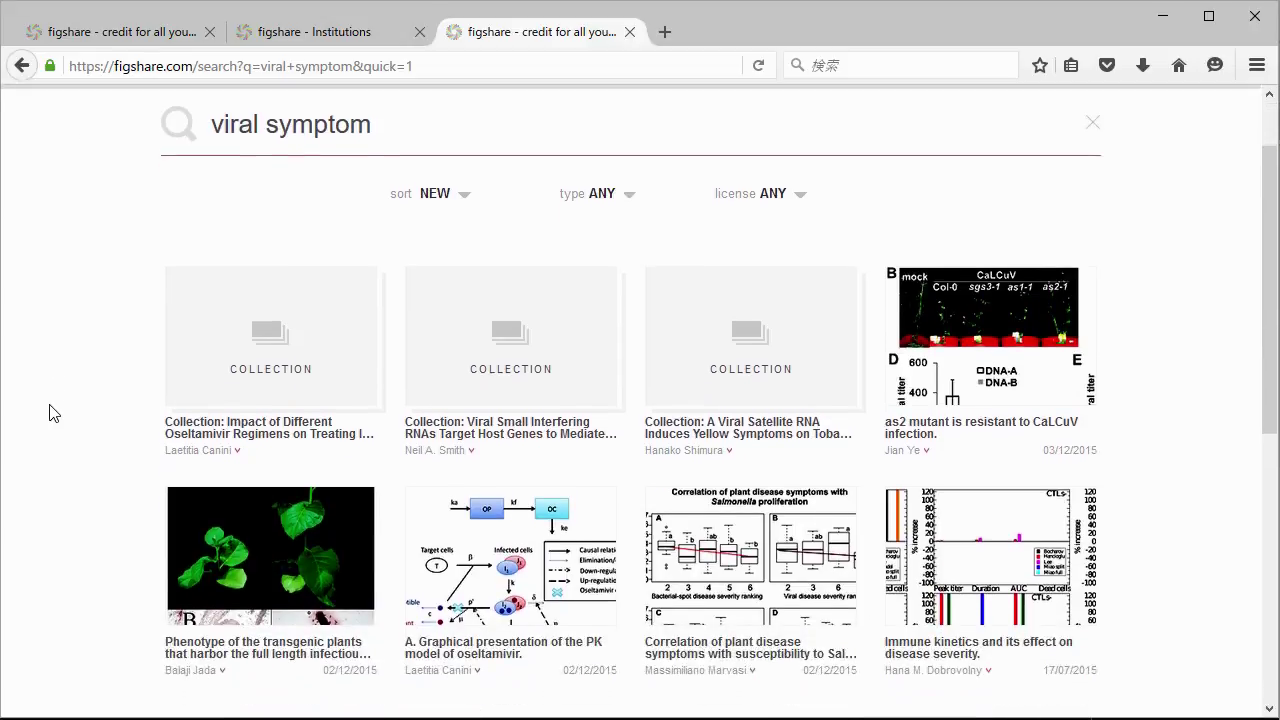
scroll(54, 414, "down", 5)
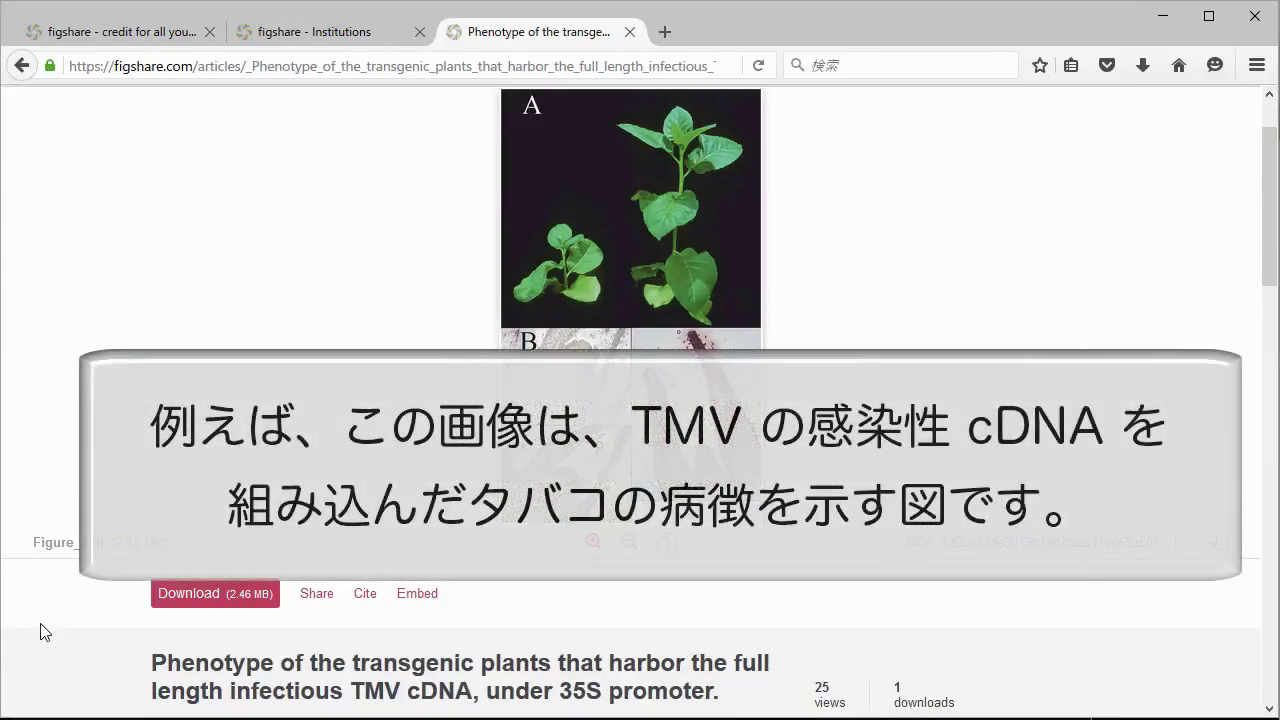
Scroll the TMV figure page past its description and tags to the CC-BY license section.
scroll(40, 632, "down", 4)
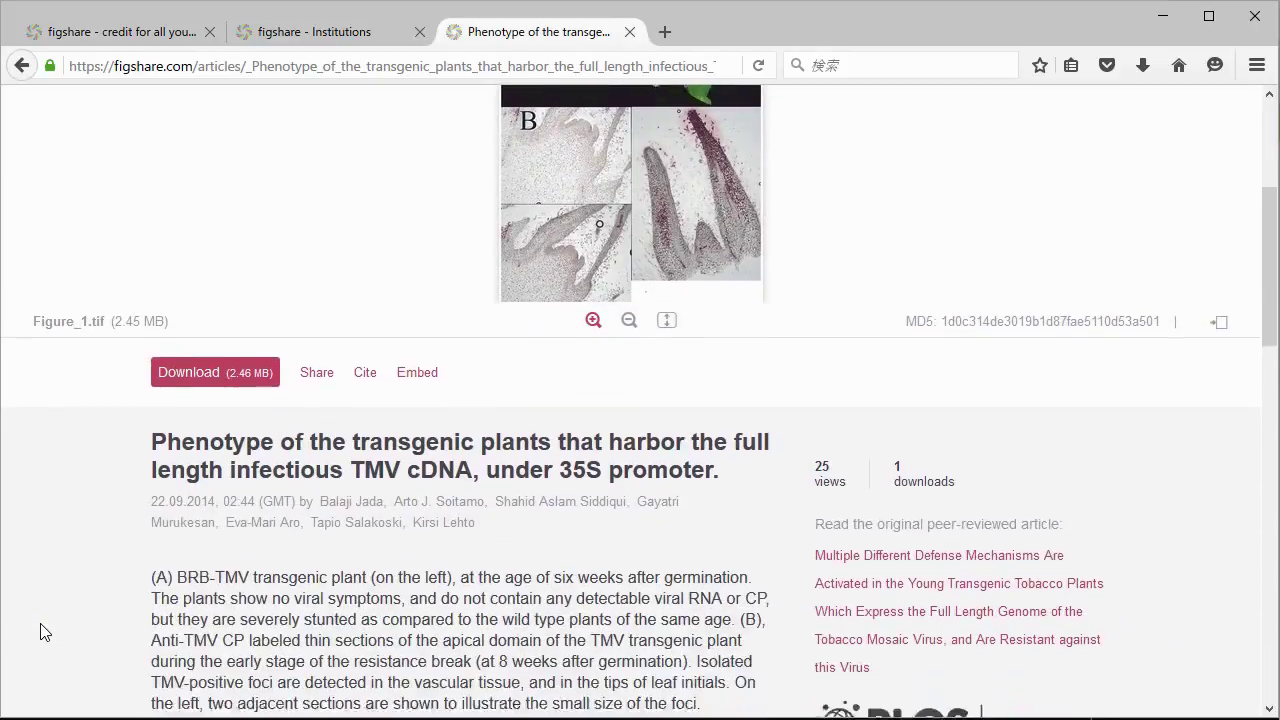
scroll(40, 632, "down", 5)
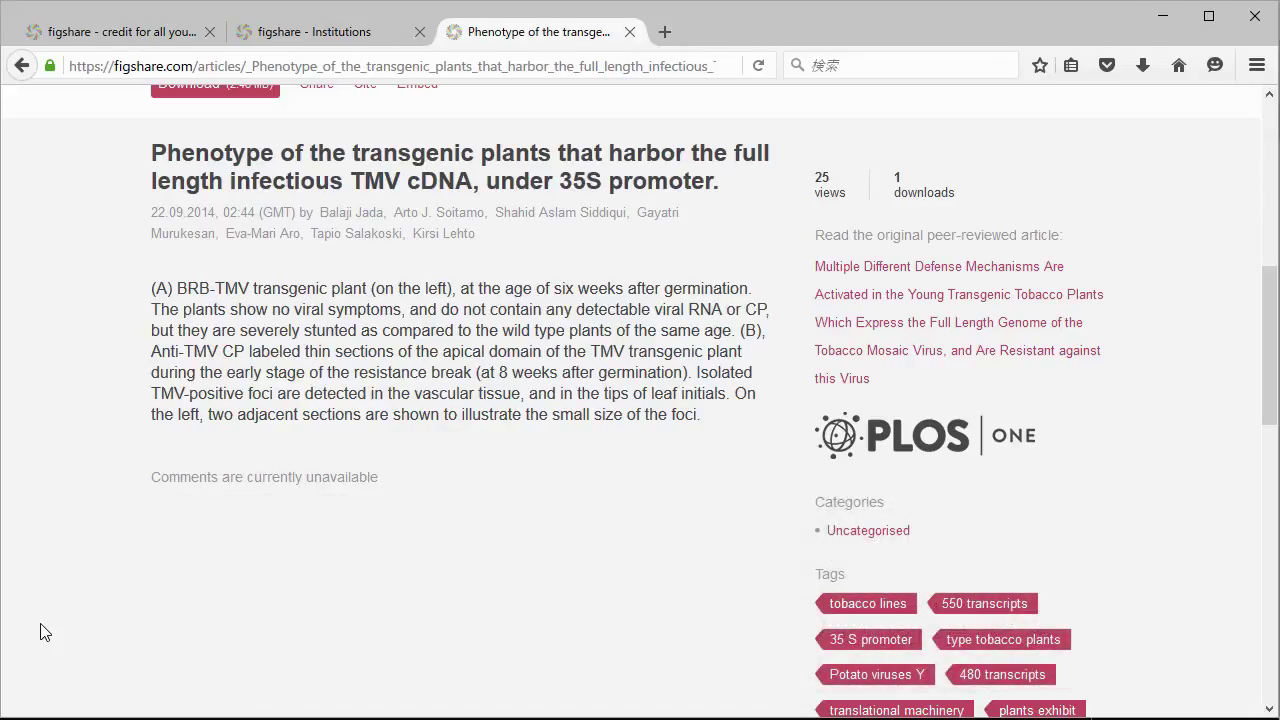
scroll(40, 632, "down", 12)
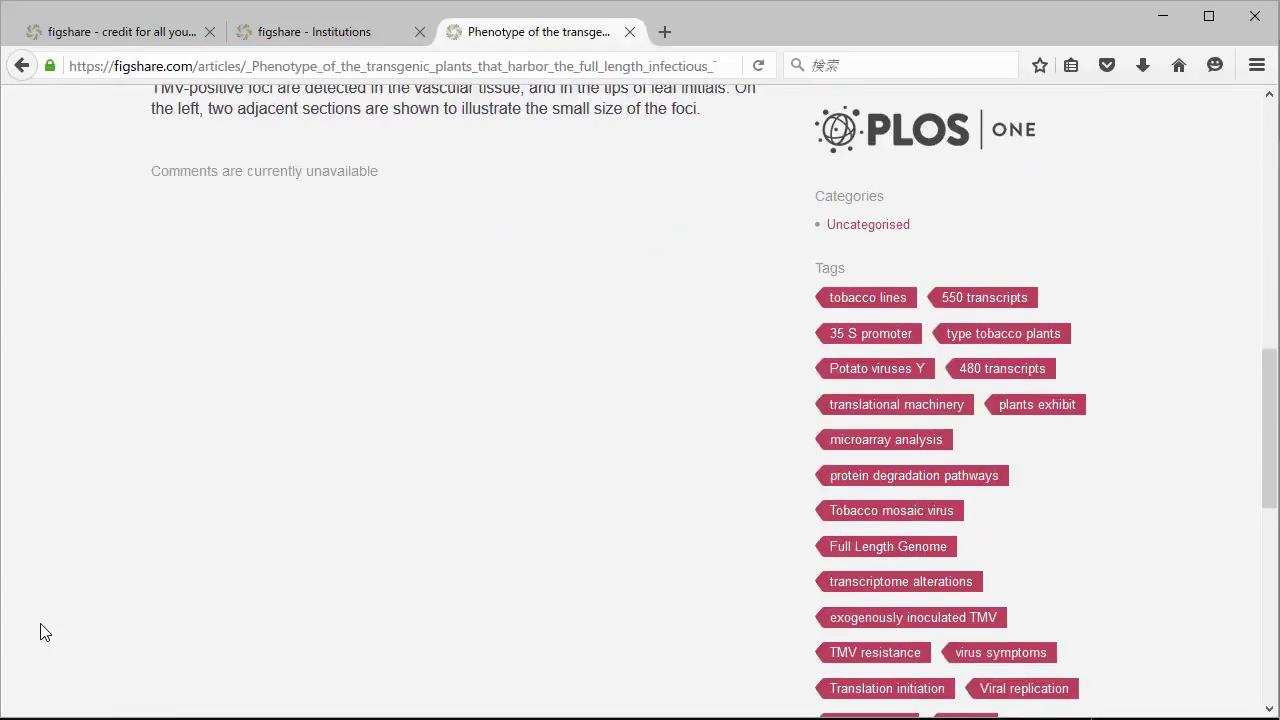
scroll(40, 632, "down", 4)
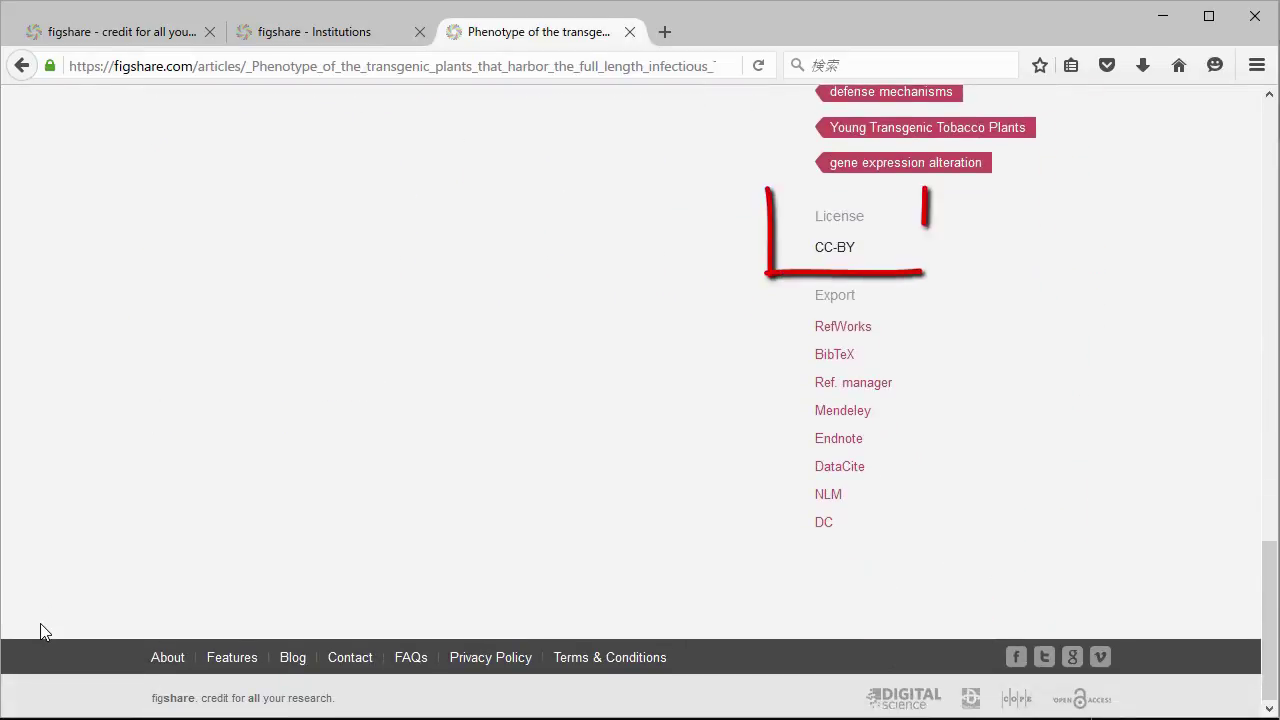